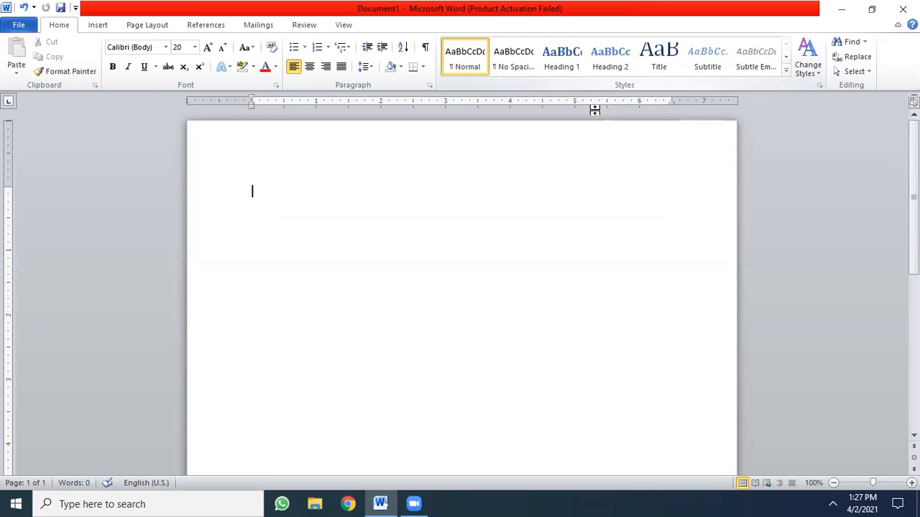
- Write "To," on the first line and generate sample paragraphs below it with =rand()
type("To,")
key("Return")
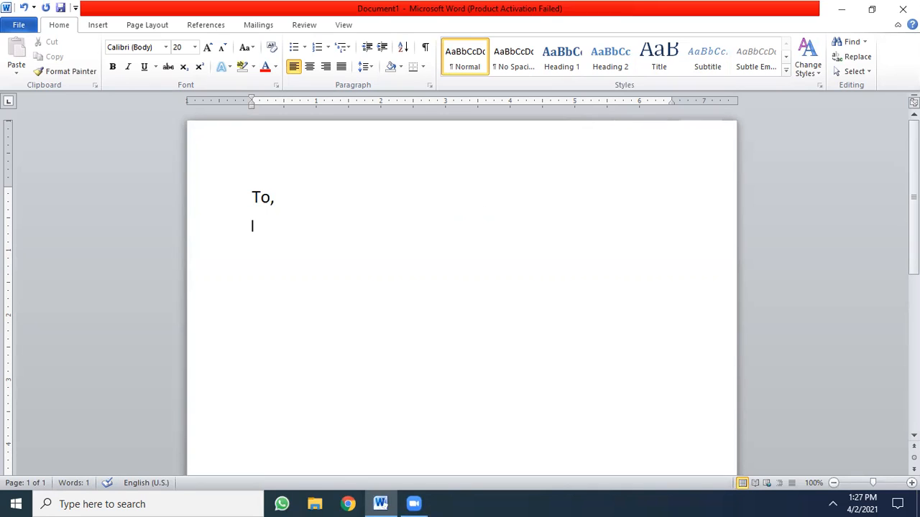
type("=rand()")
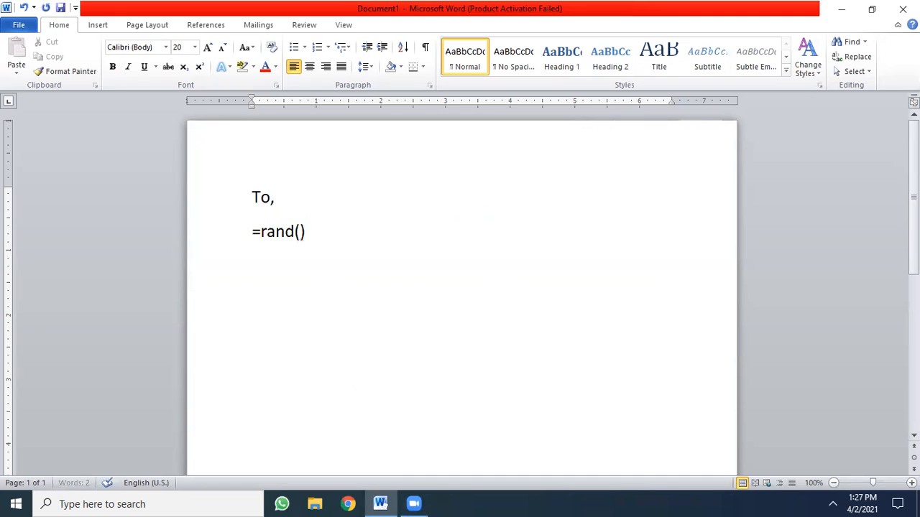
key("Return")
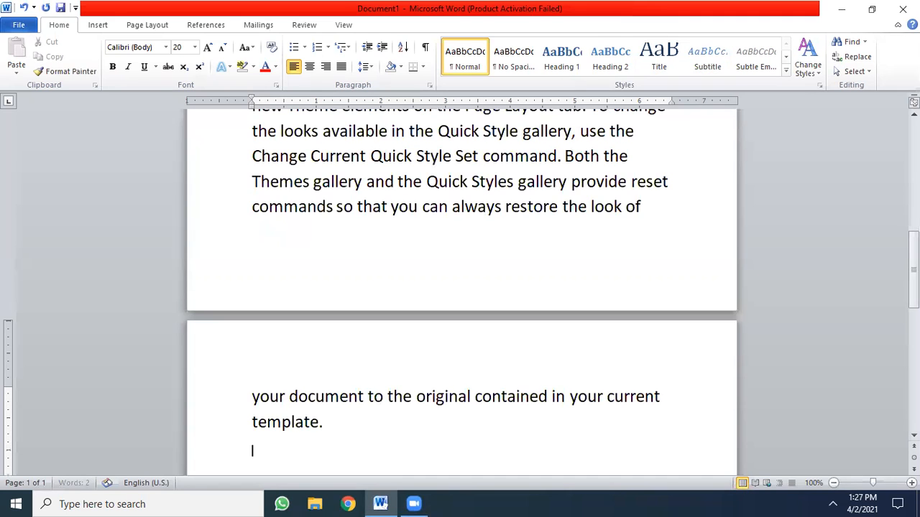
- Delete the third sample paragraph, from "To change the overall look" through the end of the document
scroll(460, 288, "up", 5)
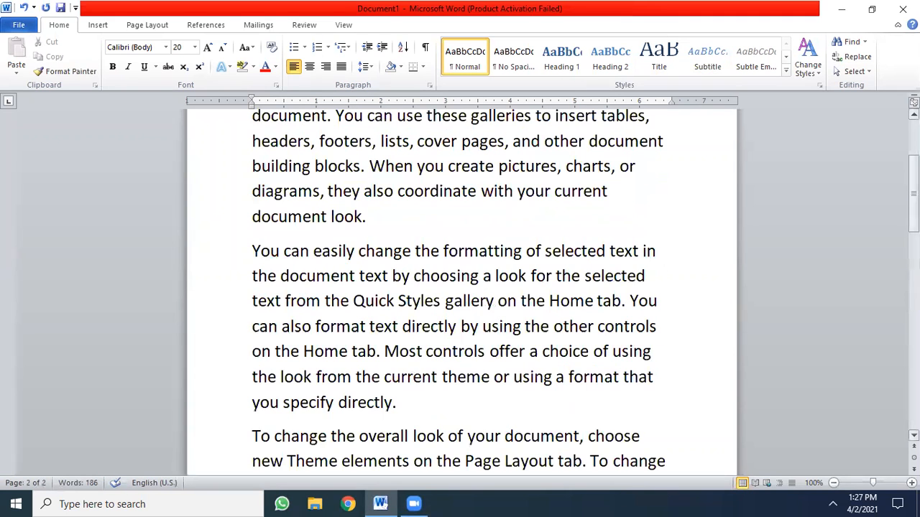
scroll(460, 287, "up", 3)
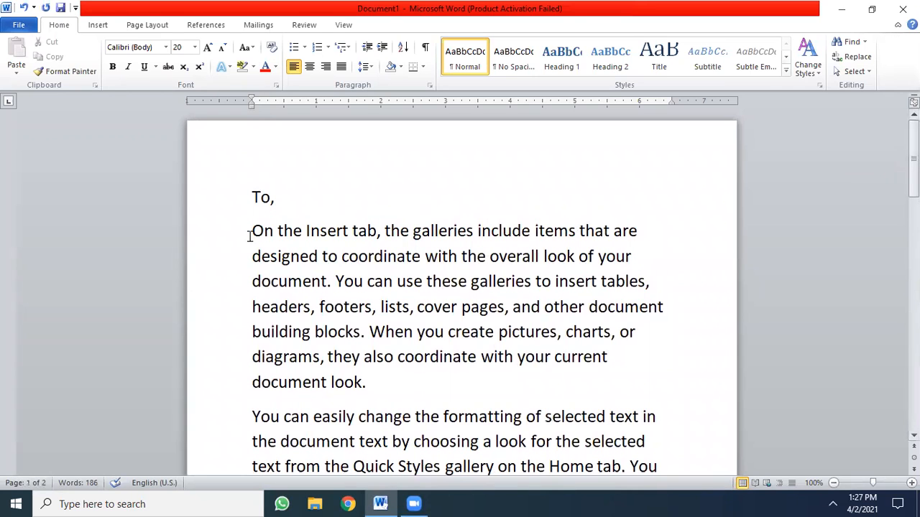
left_click_drag(246, 234, 339, 356)
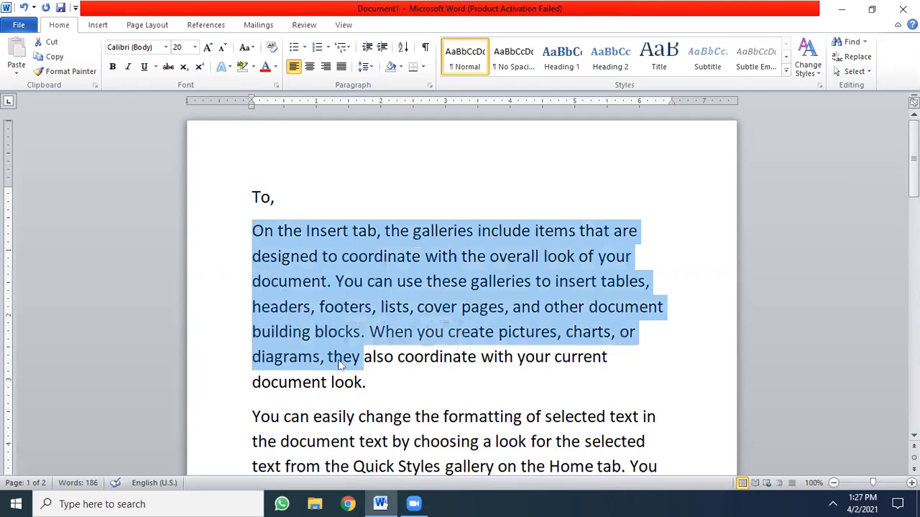
left_click_drag(341, 365, 334, 364)
left_click_drag(236, 419, 309, 501)
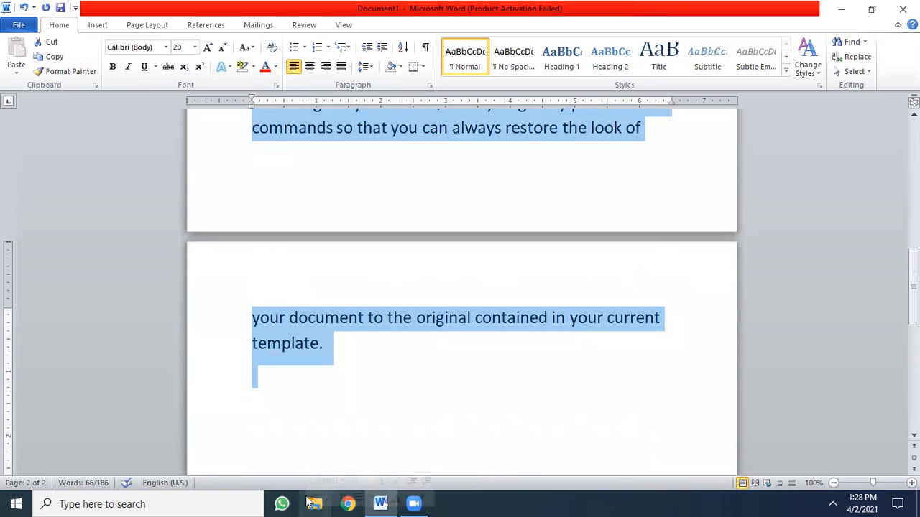
key("Delete")
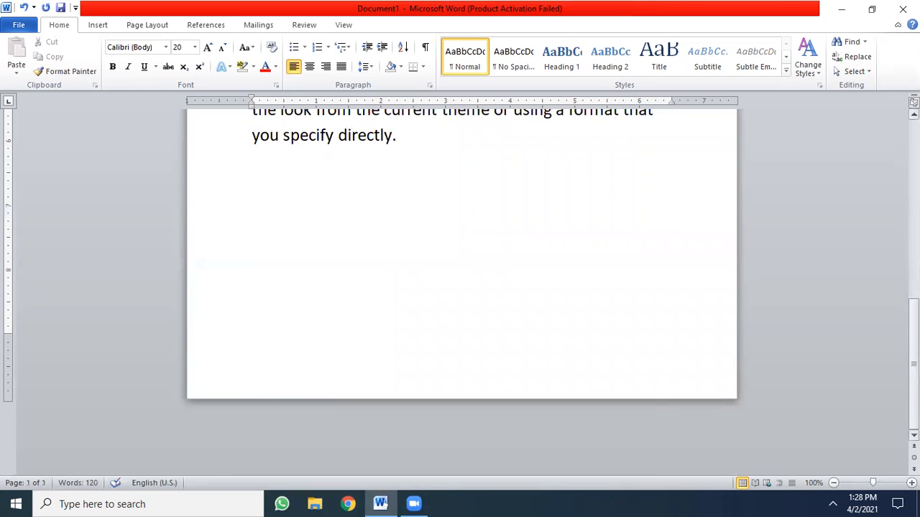
- Reduce the font size of the two remaining sample paragraphs to 16
scroll(495, 220, "up", 5)
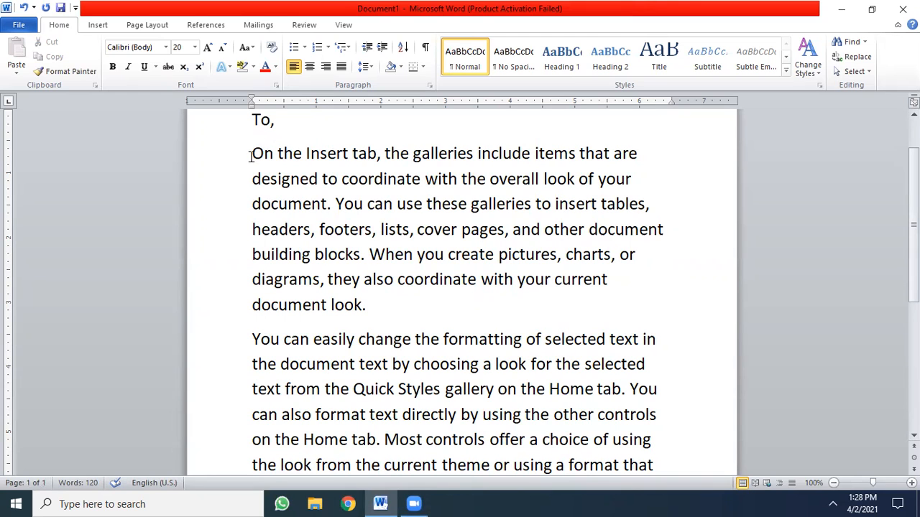
left_click_drag(251, 153, 508, 458)
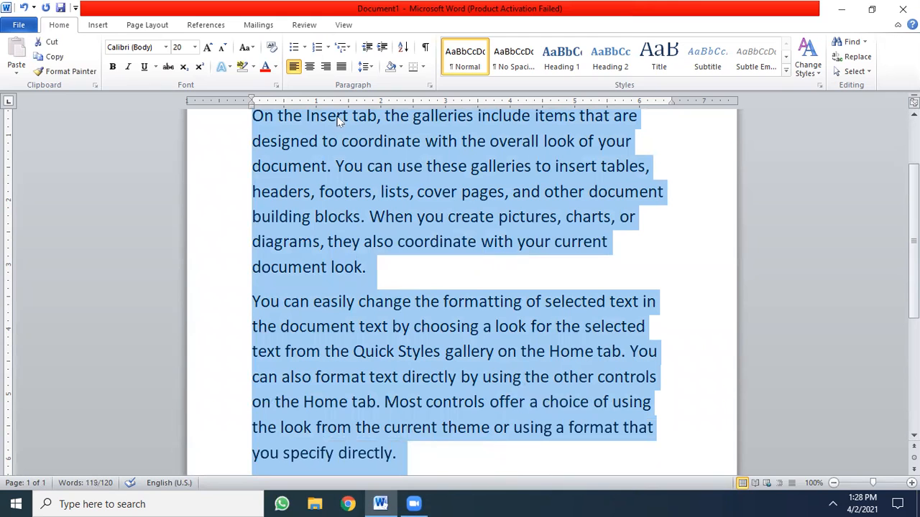
left_click(221, 49)
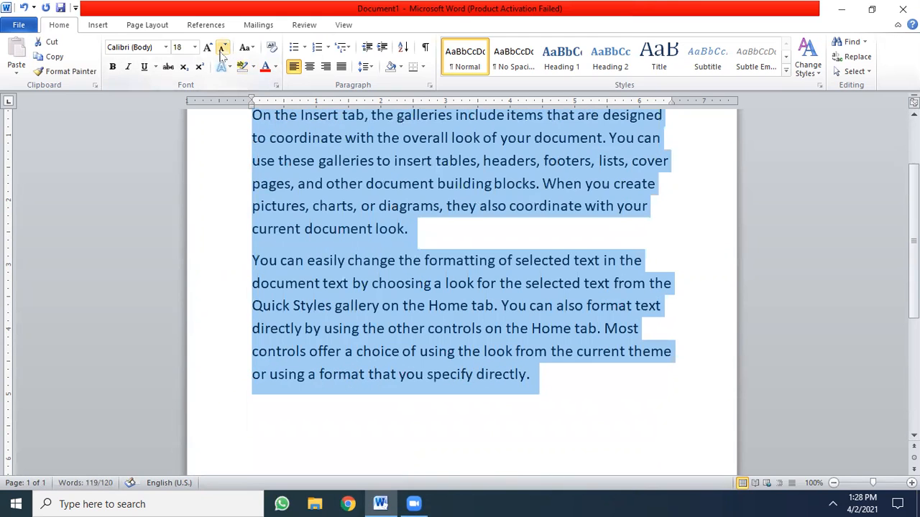
left_click(221, 49)
left_click(499, 245)
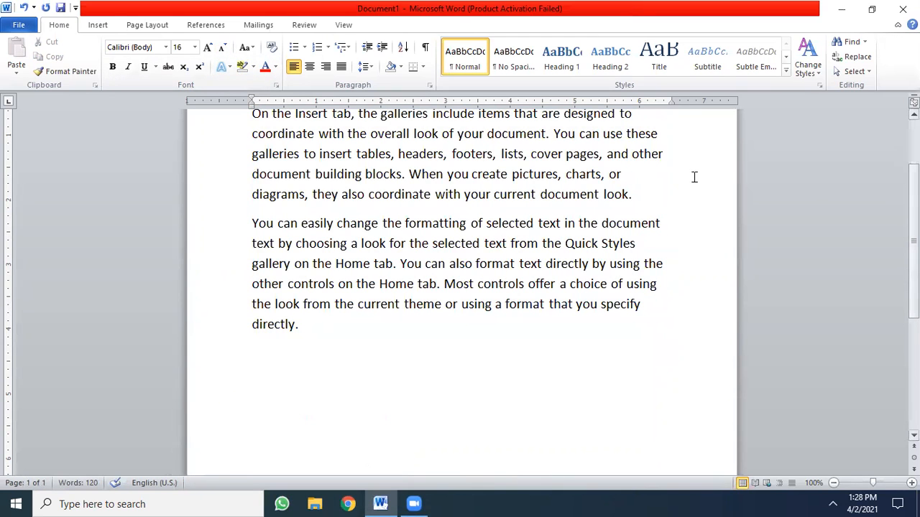
- Justify the two body paragraphs and add an empty line below "To,"
scroll(540, 314, "up", 2)
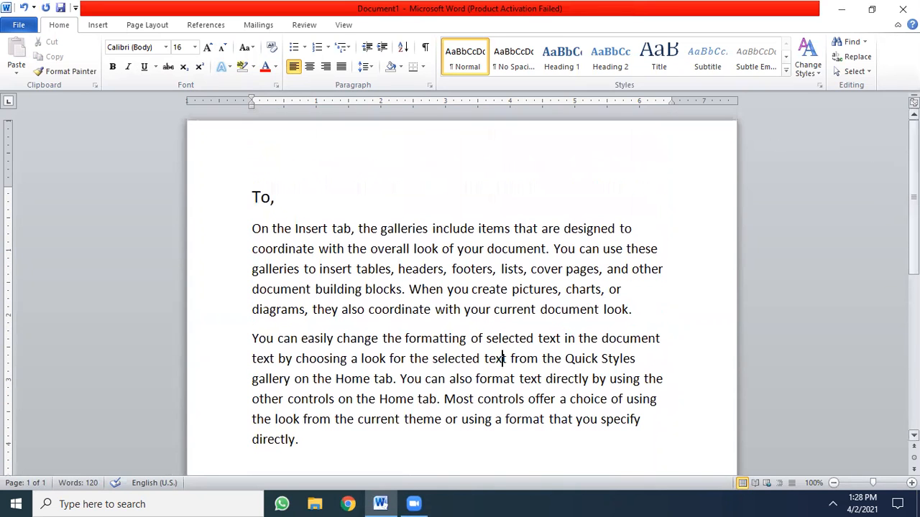
left_click_drag(252, 230, 427, 446)
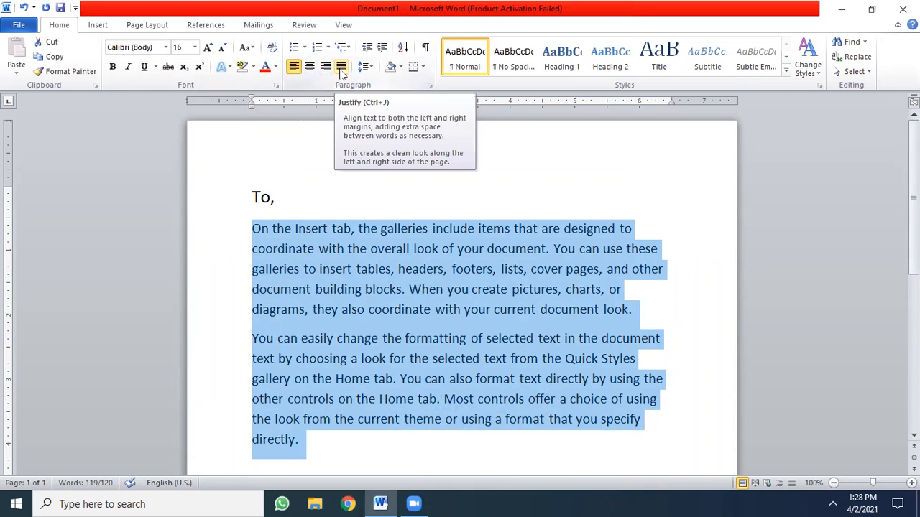
left_click(341, 67)
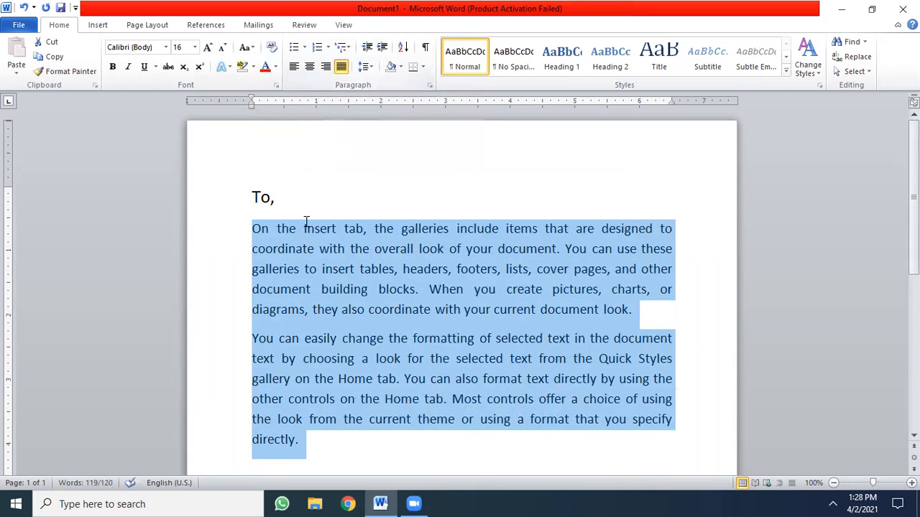
left_click(305, 227)
left_click(292, 209)
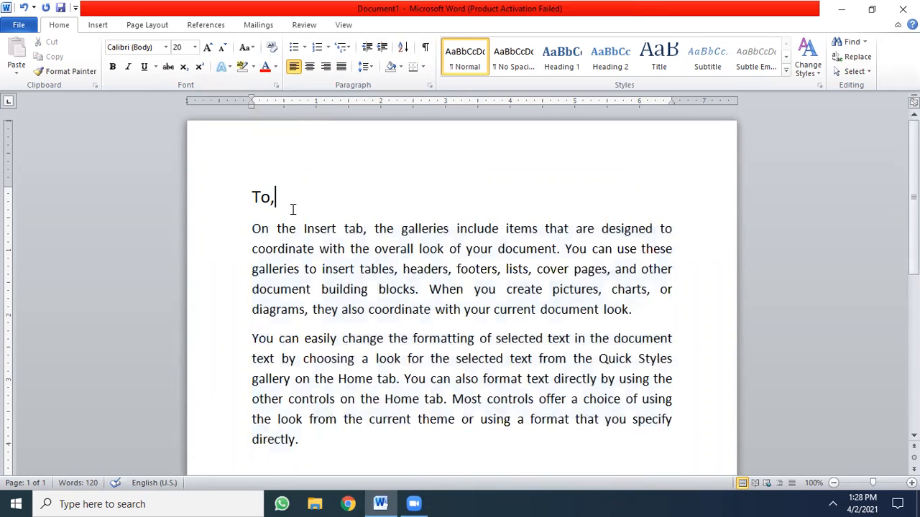
key("Return")
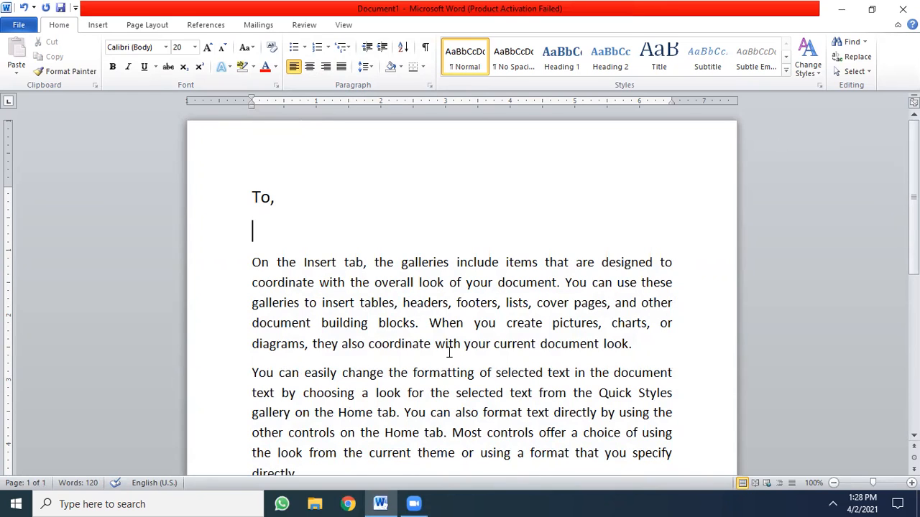
- Save the document as a Word Document named Letter in the Documents folder
left_click(20, 26)
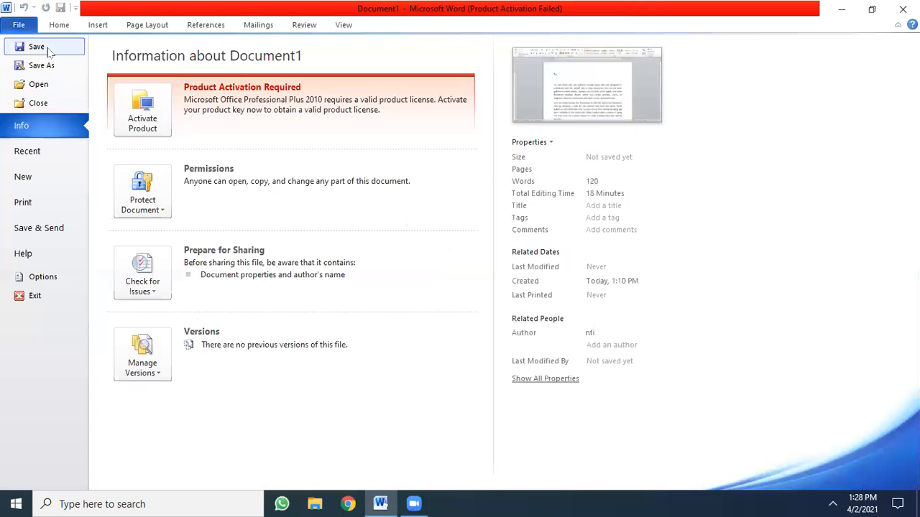
key("Escape")
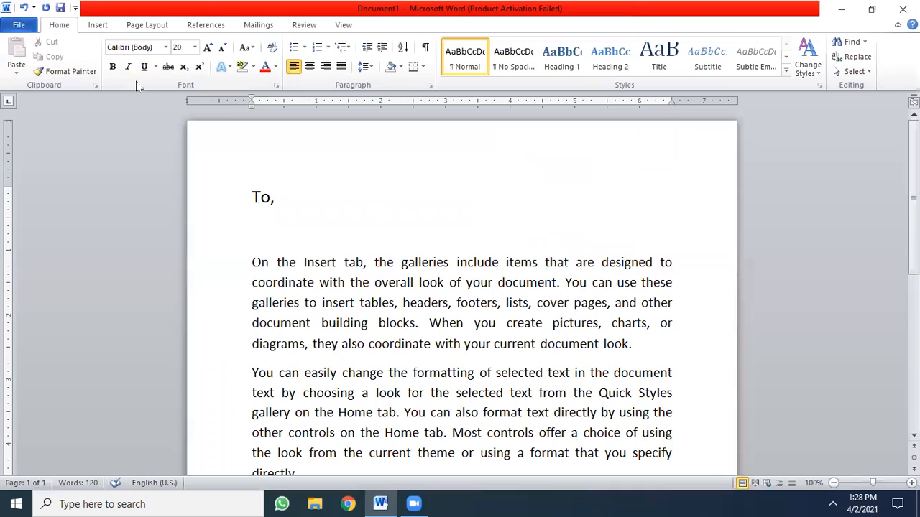
left_click(61, 8)
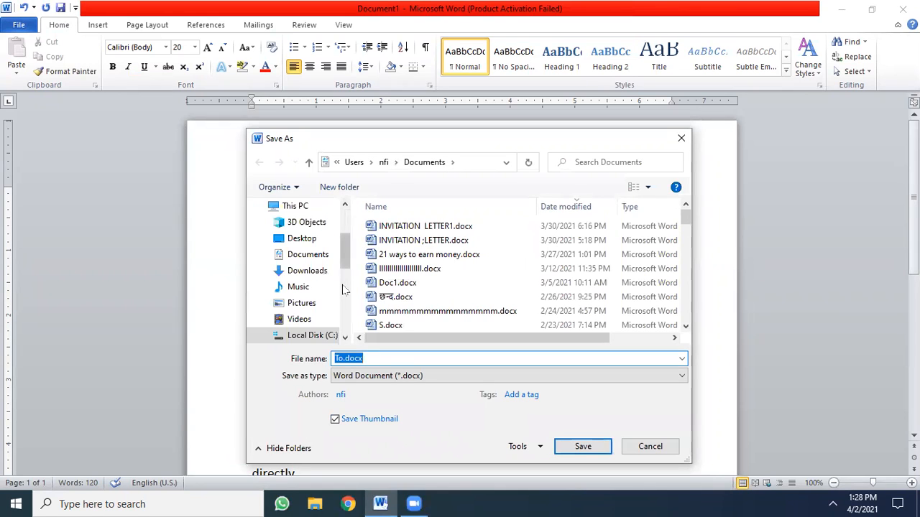
type("LEtt")
key("BackSpace")
key("BackSpace")
key("BackSpace")
key("BackSpace")
type("Letter")
left_click(581, 451)
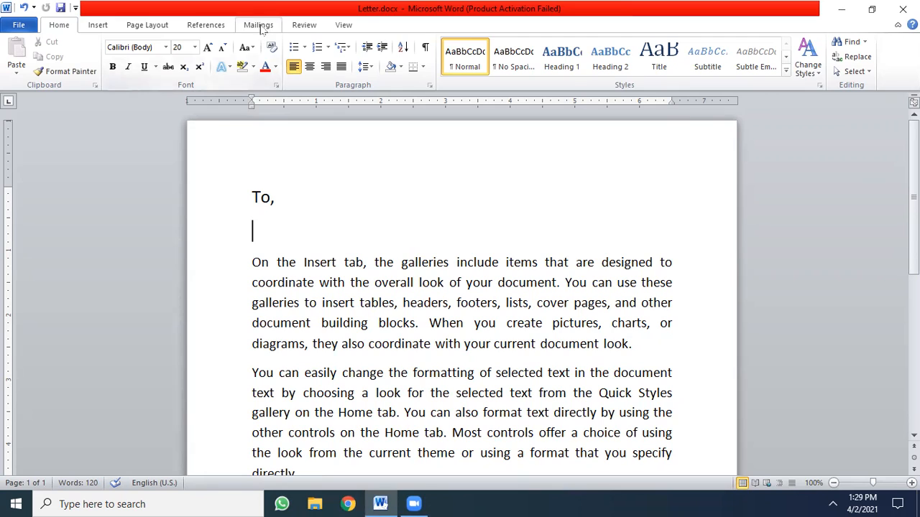
- Start a mail merge of the Letters type for this document
left_click(258, 25)
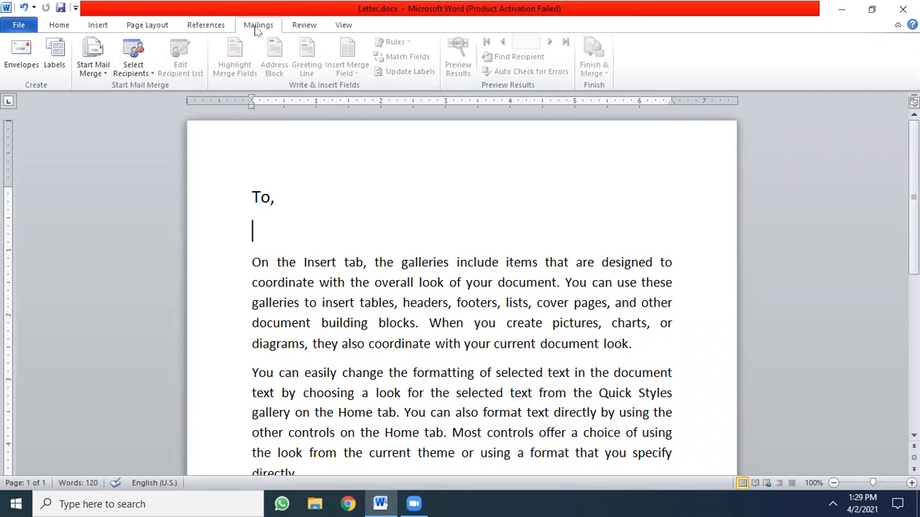
left_click(105, 75)
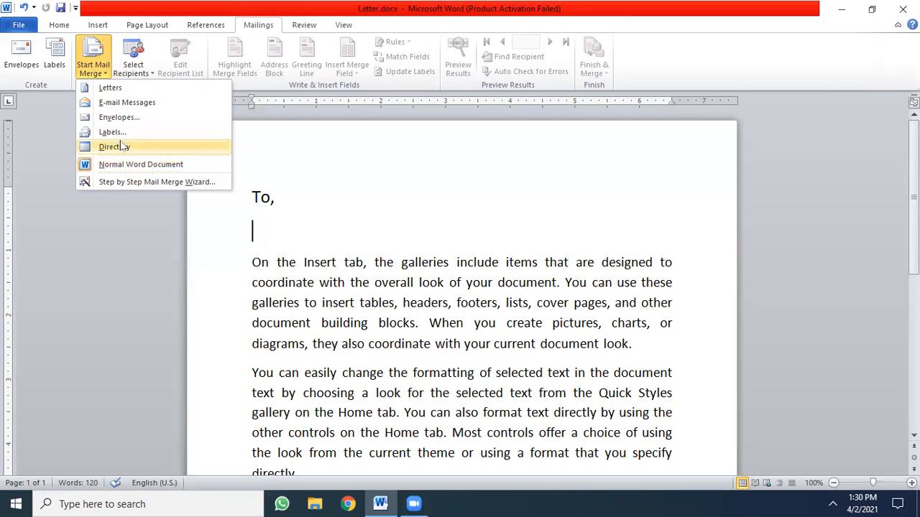
left_click(120, 88)
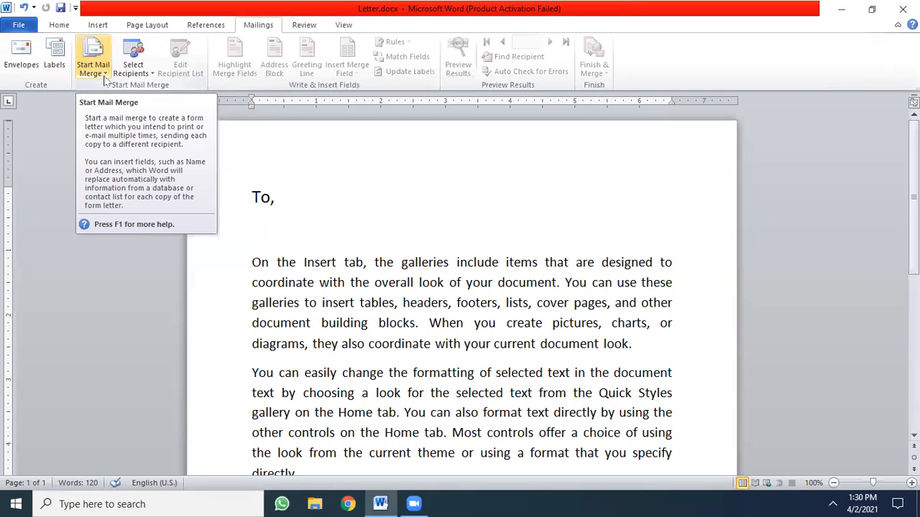
- Launch the Step by Step Mail Merge Wizard and accept Letters as the document type
left_click(105, 77)
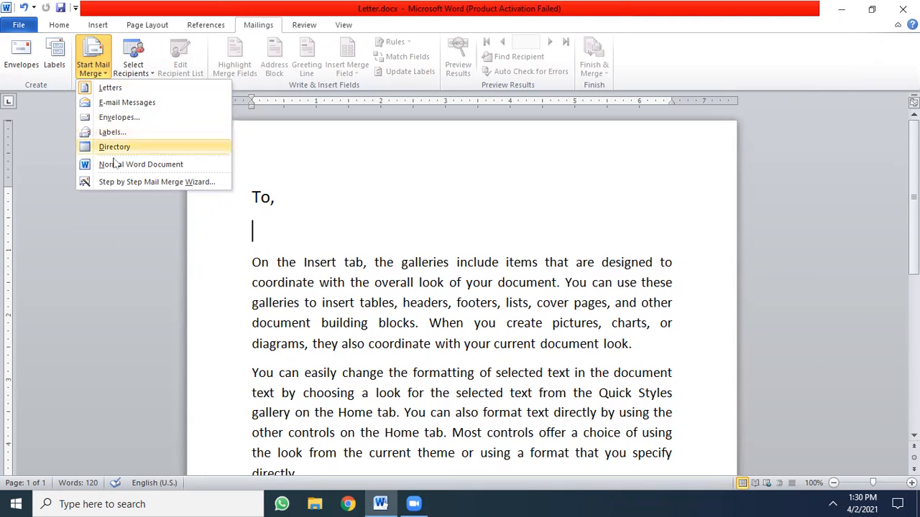
left_click(147, 183)
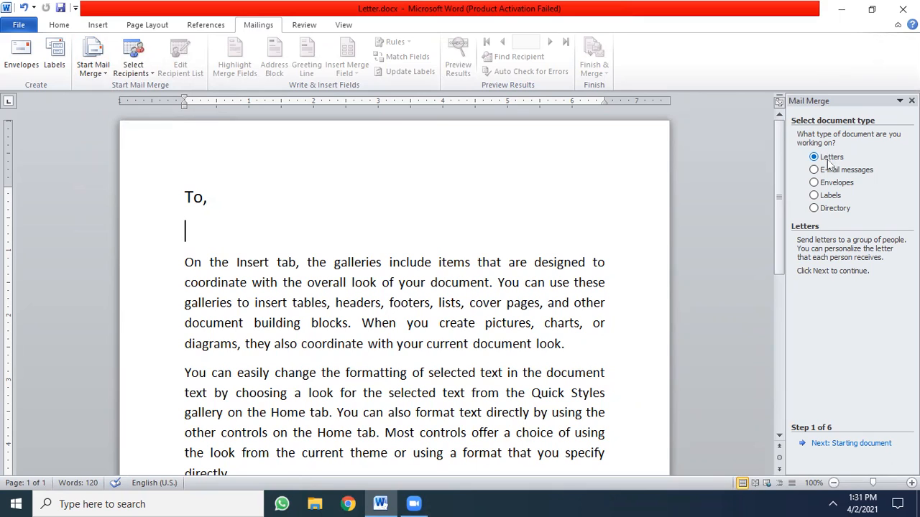
left_click(821, 443)
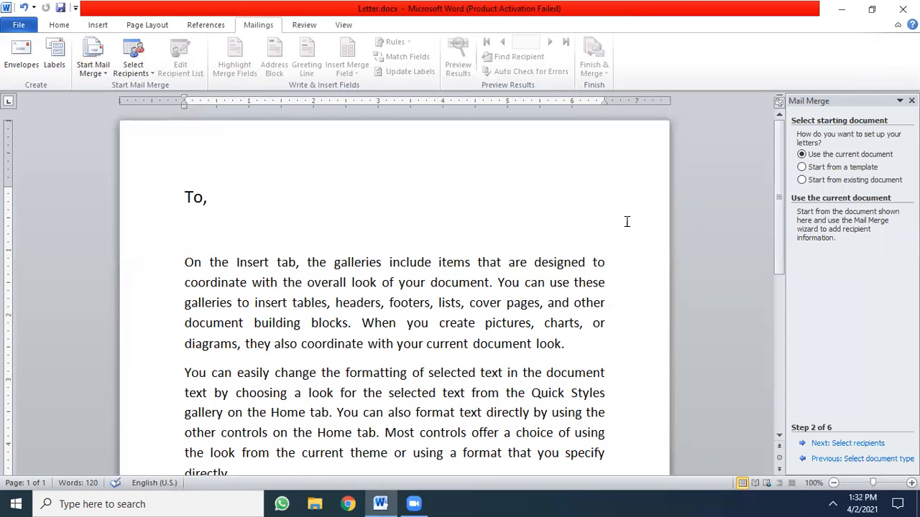
- Keep the current document as the starting document and begin creating a new typed recipient list
left_click(832, 444)
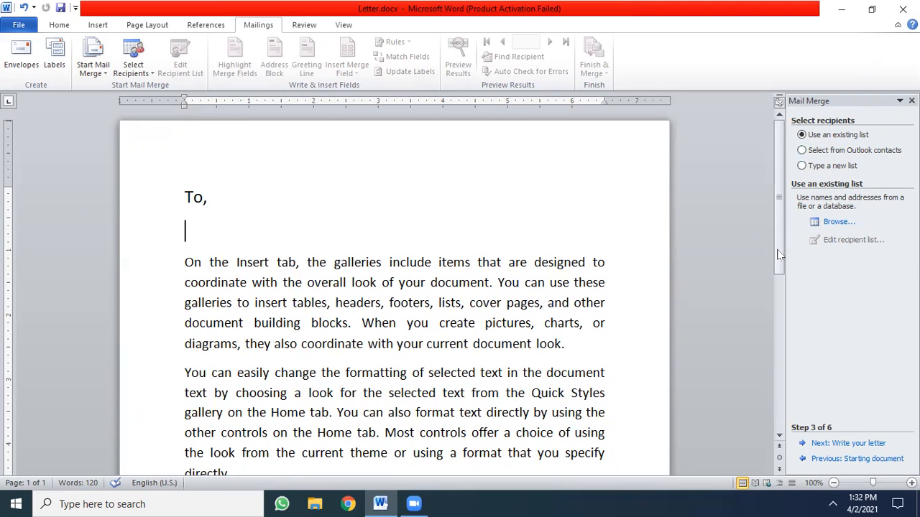
left_click(807, 170)
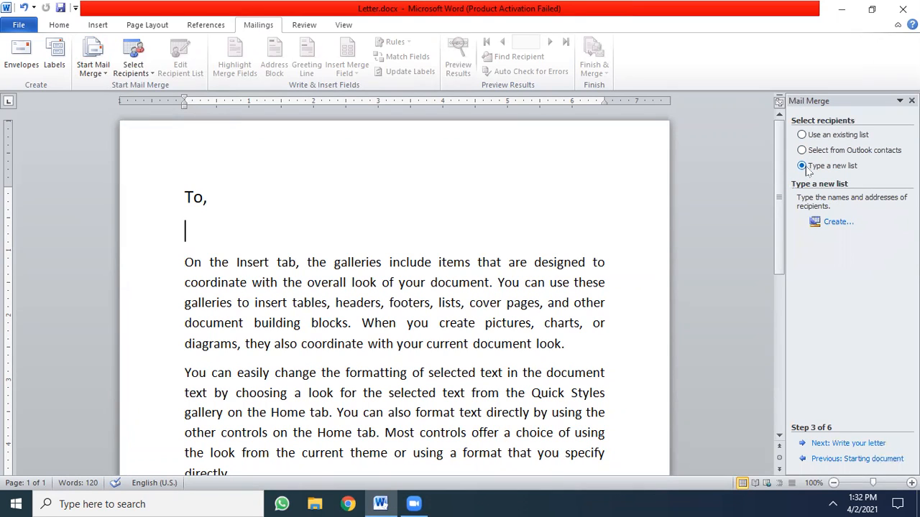
left_click(835, 224)
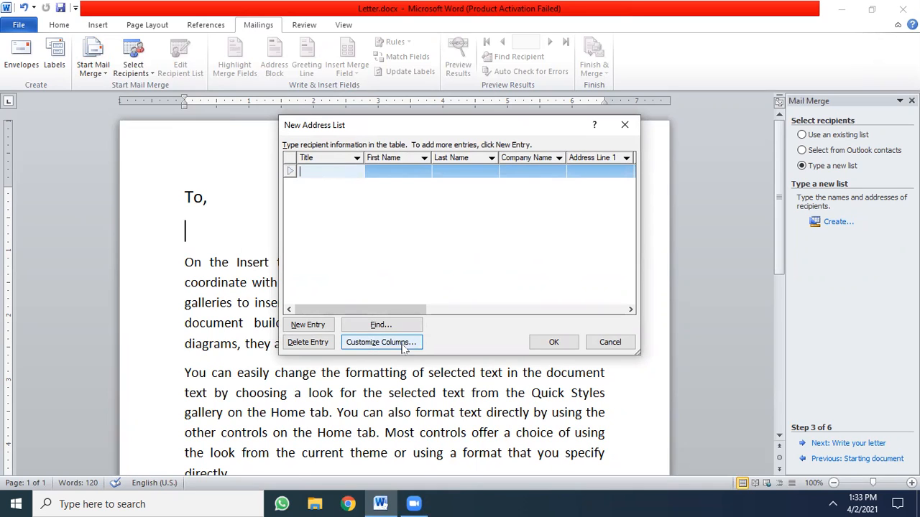
- Customize the address list columns by deleting the E-mail Address, Work Phone, Home Phone, Country or Region and ZIP Code fields
left_click(375, 348)
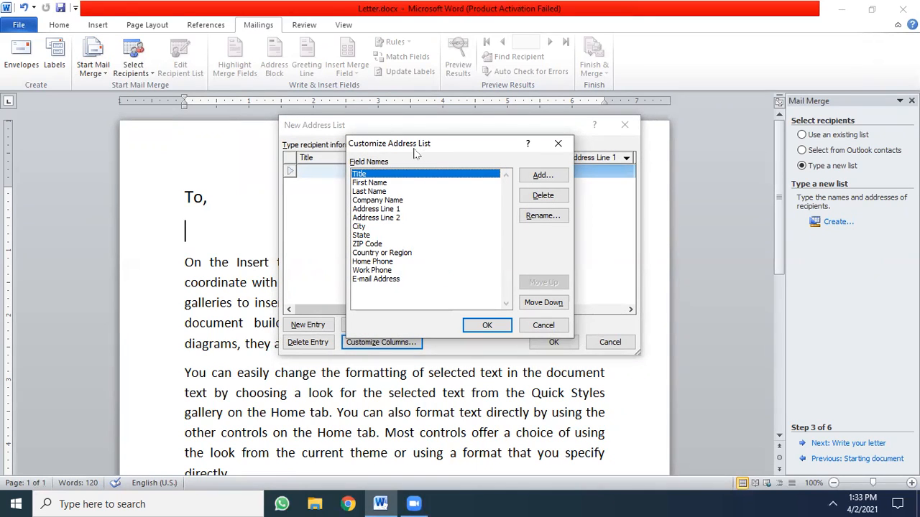
left_click(389, 280)
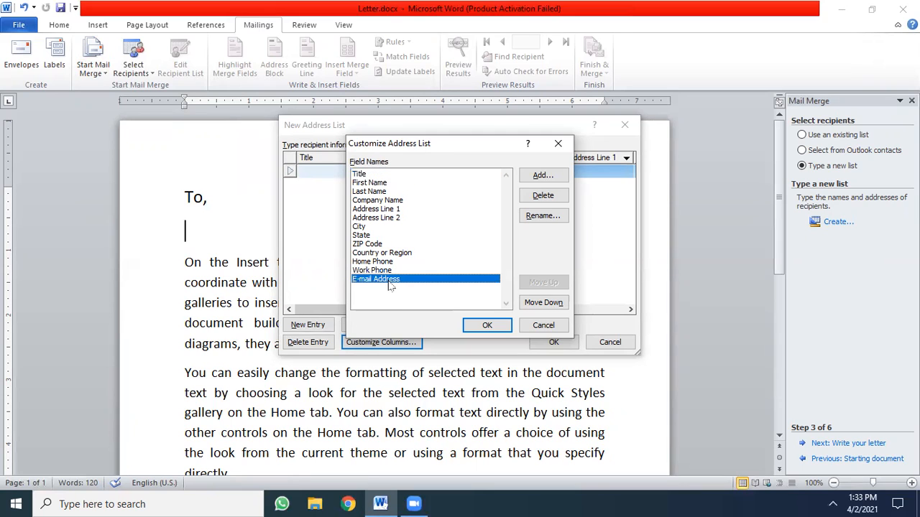
left_click(543, 197)
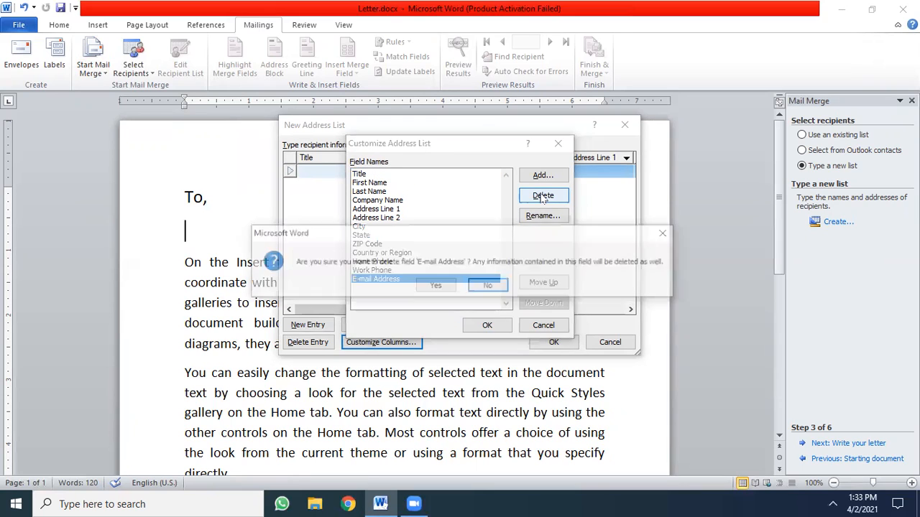
left_click(436, 288)
left_click(543, 197)
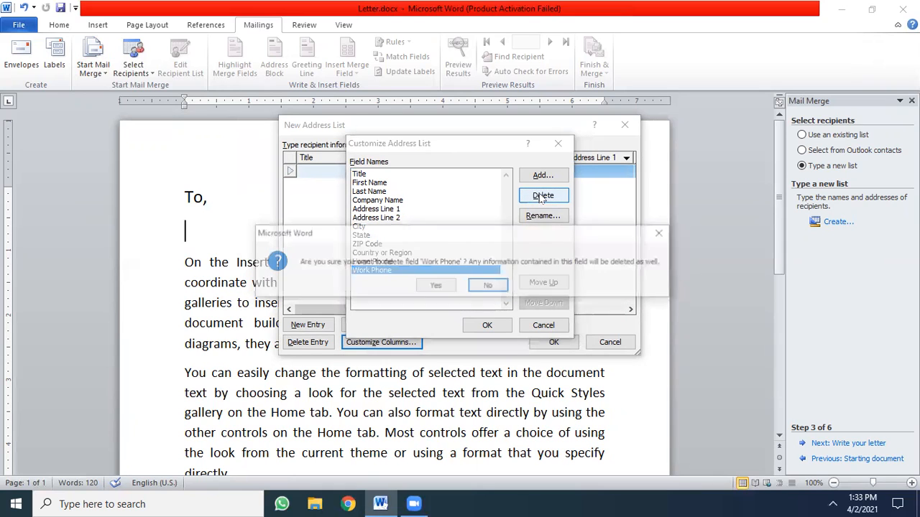
left_click(436, 287)
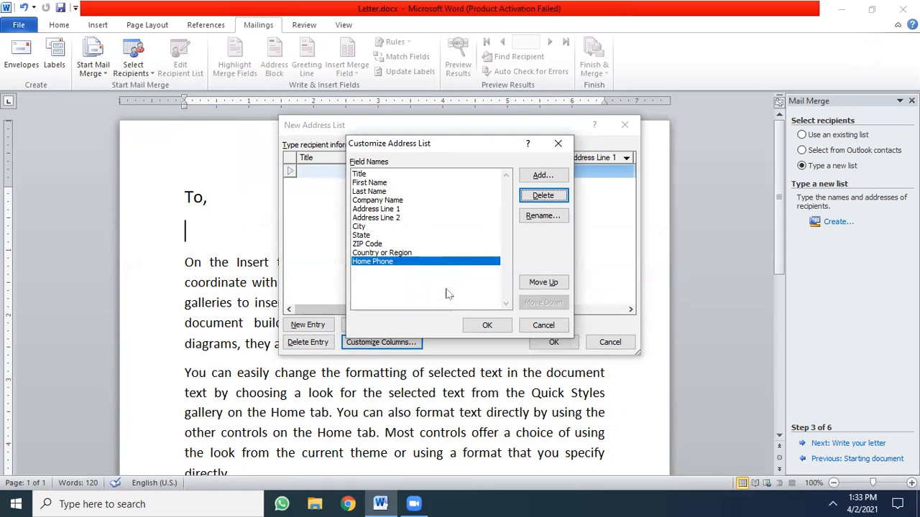
left_click(530, 199)
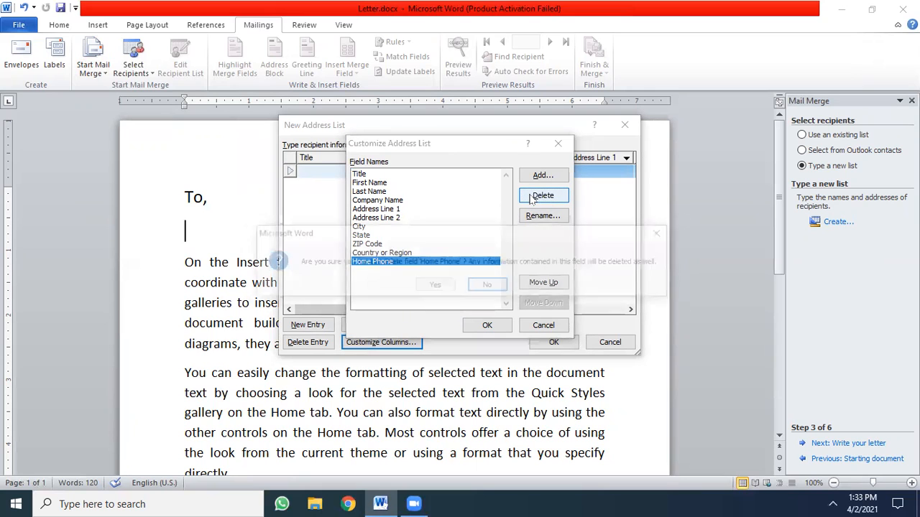
left_click(434, 286)
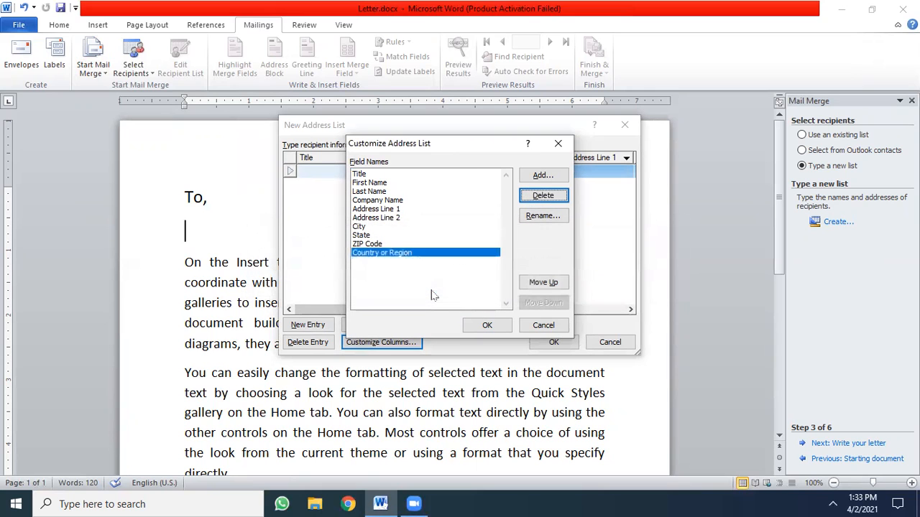
left_click(537, 197)
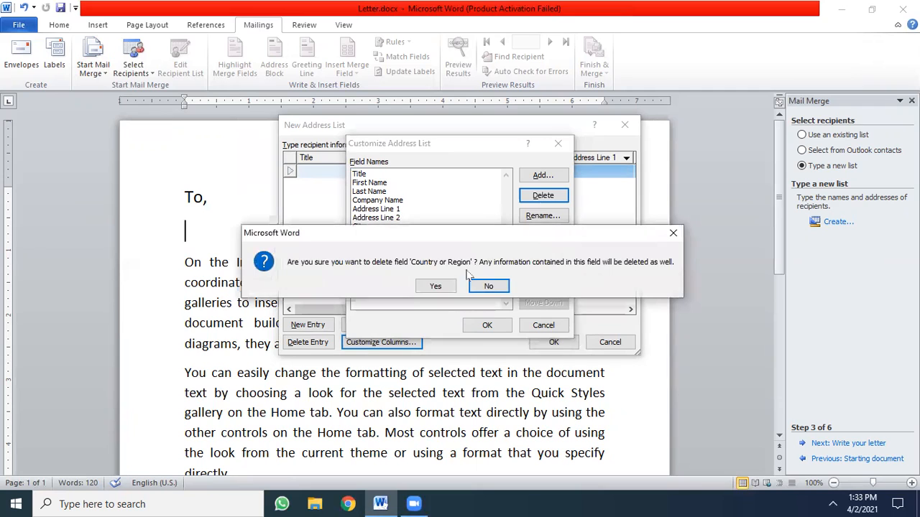
left_click(449, 289)
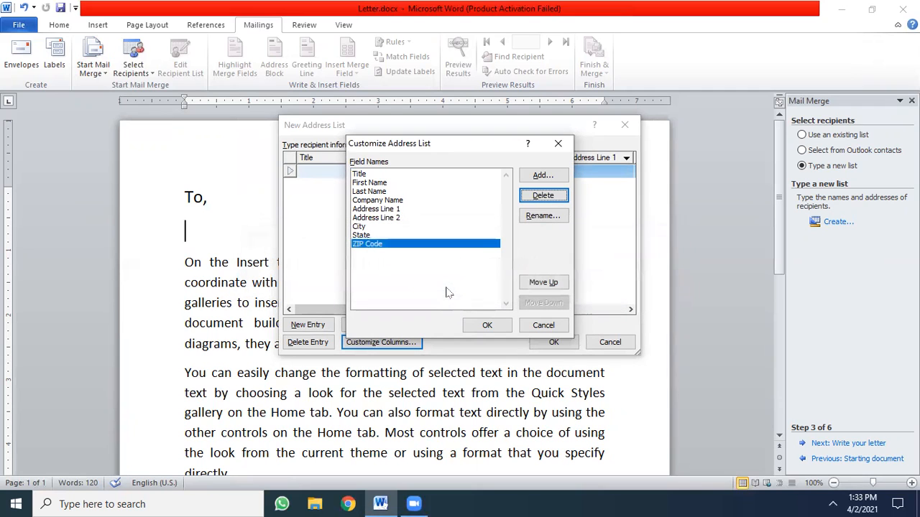
left_click(543, 196)
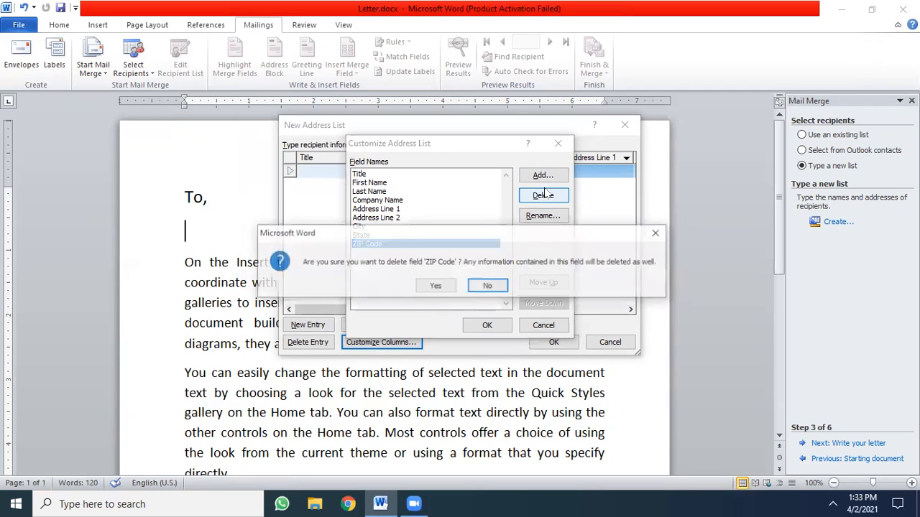
left_click(437, 286)
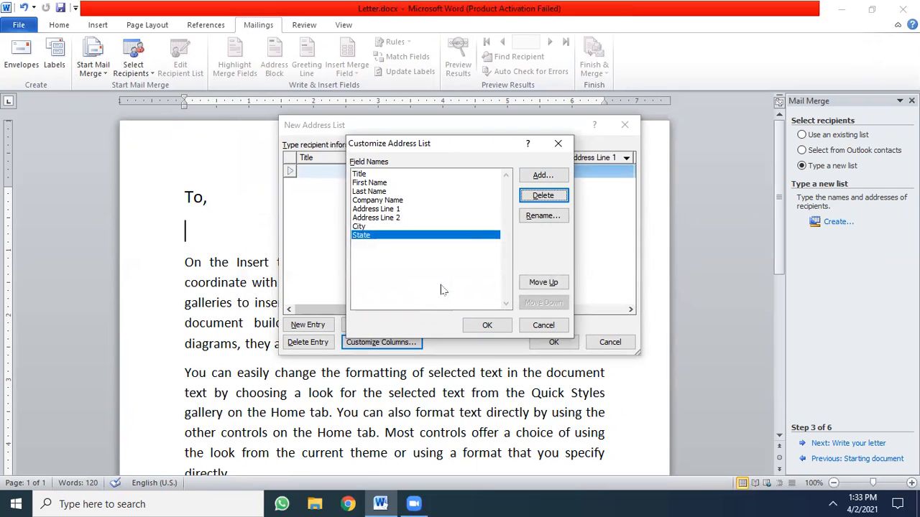
- Delete the Address Line 2, Company Name and Title fields from the address list columns
left_click(405, 218)
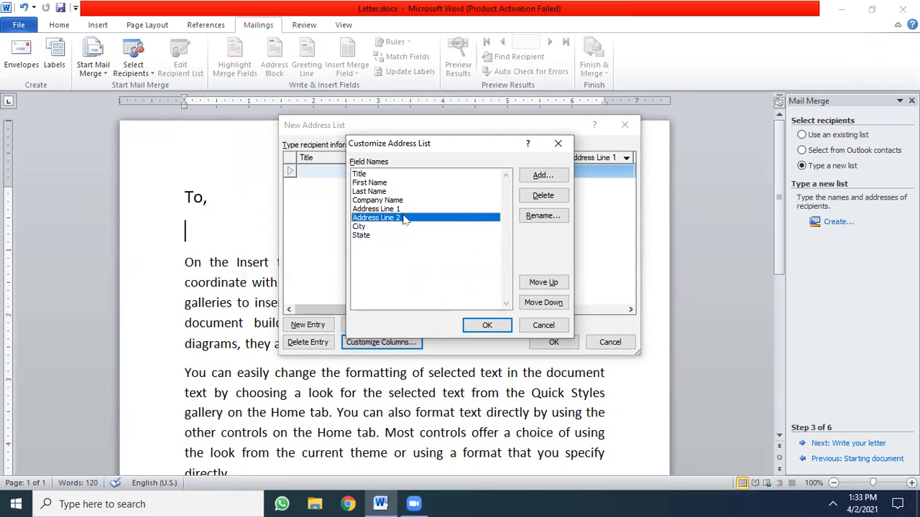
left_click(530, 195)
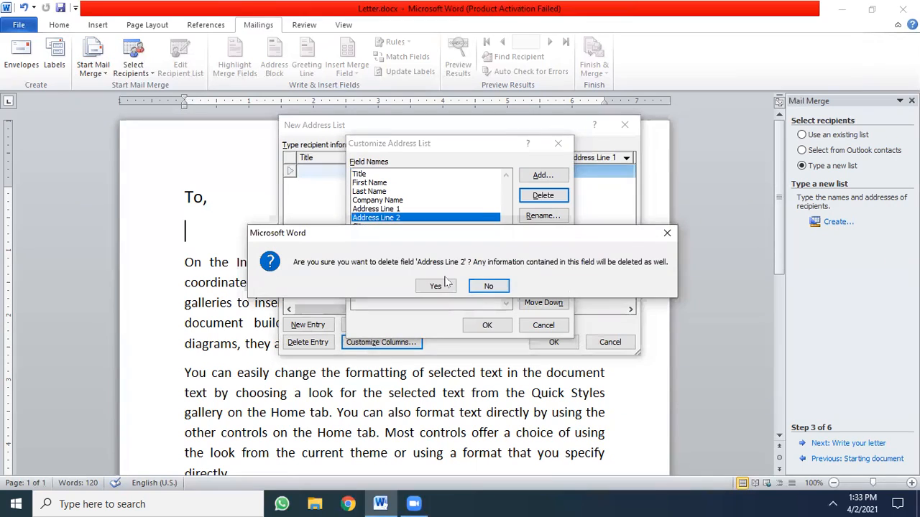
left_click(443, 287)
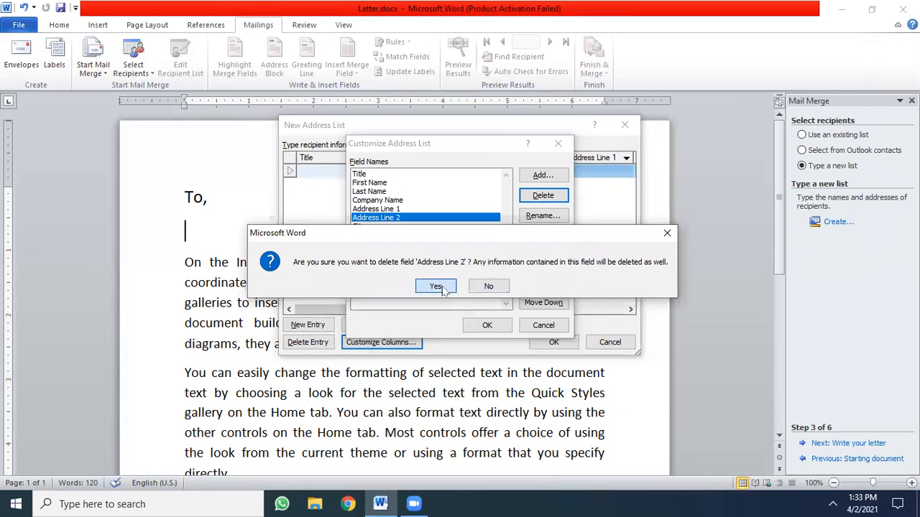
left_click(414, 193)
left_click(414, 200)
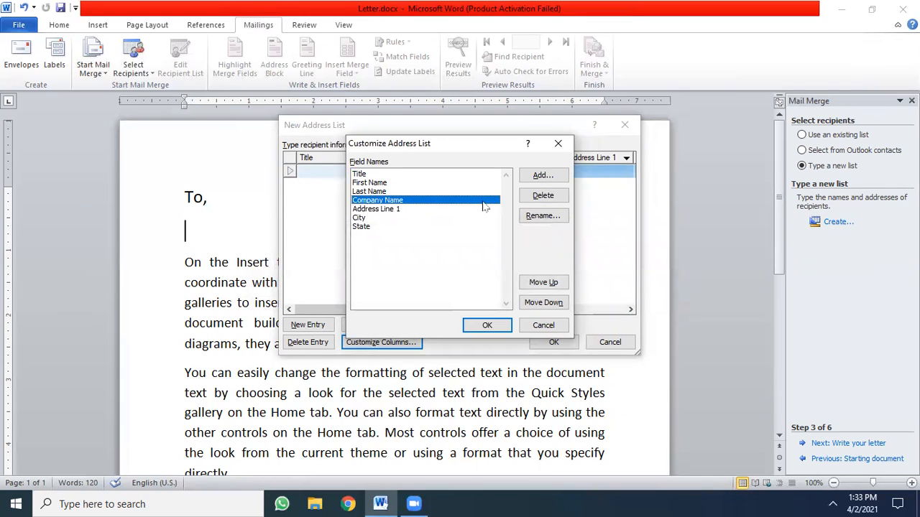
left_click(536, 194)
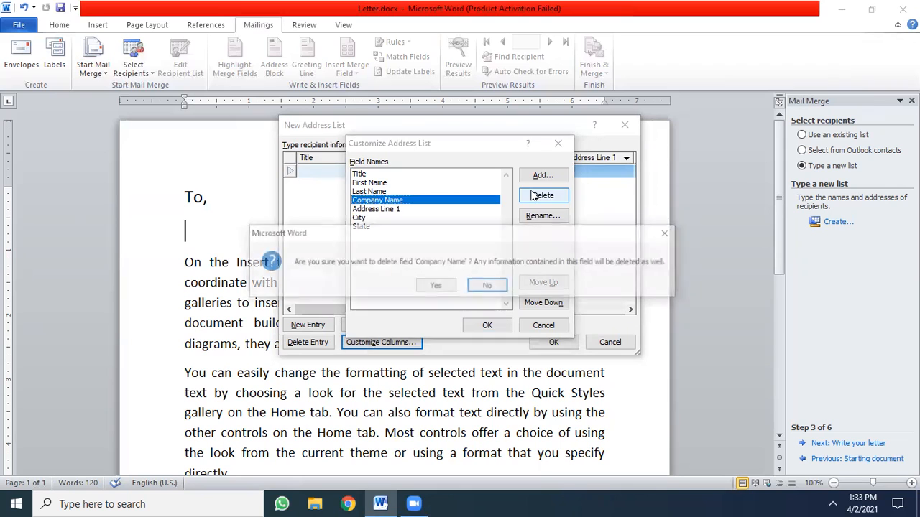
left_click(435, 287)
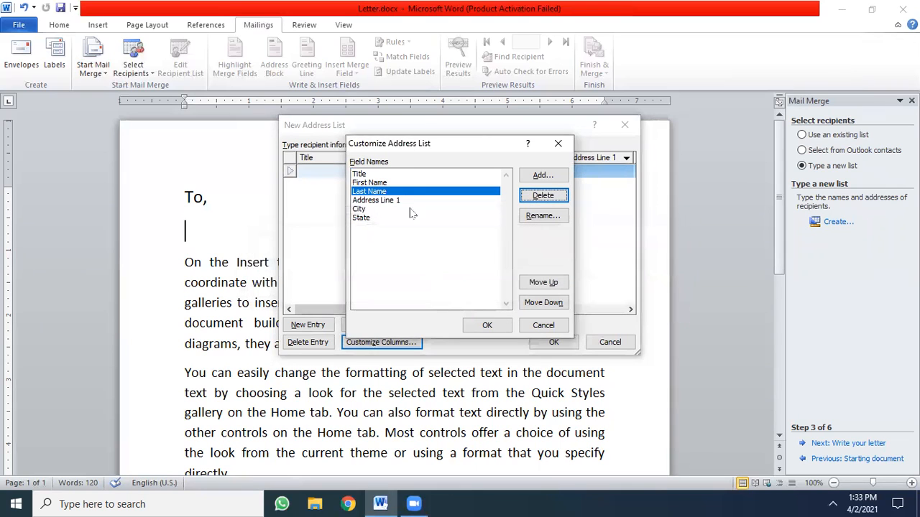
left_click(394, 176)
left_click(542, 195)
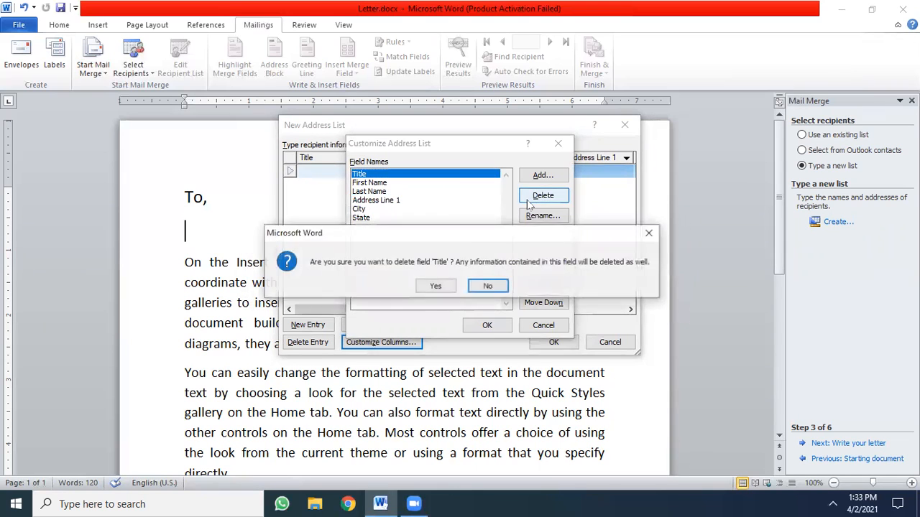
left_click(438, 286)
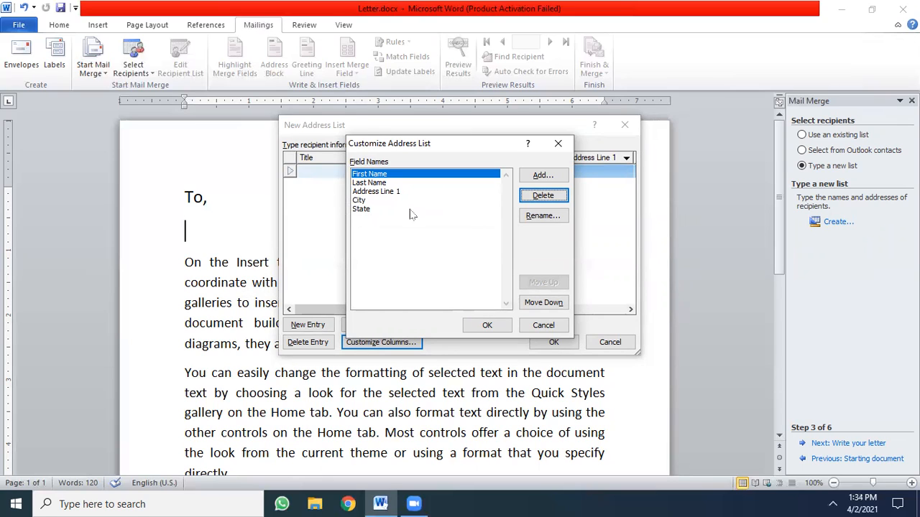
- Add a field named PIN, move it below State as the last column, and accept the customized columns
left_click(546, 177)
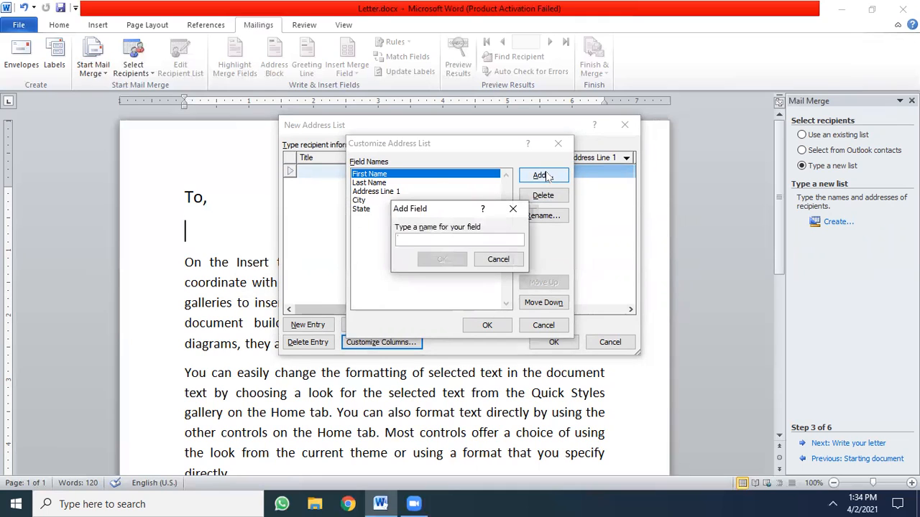
type("Pl")
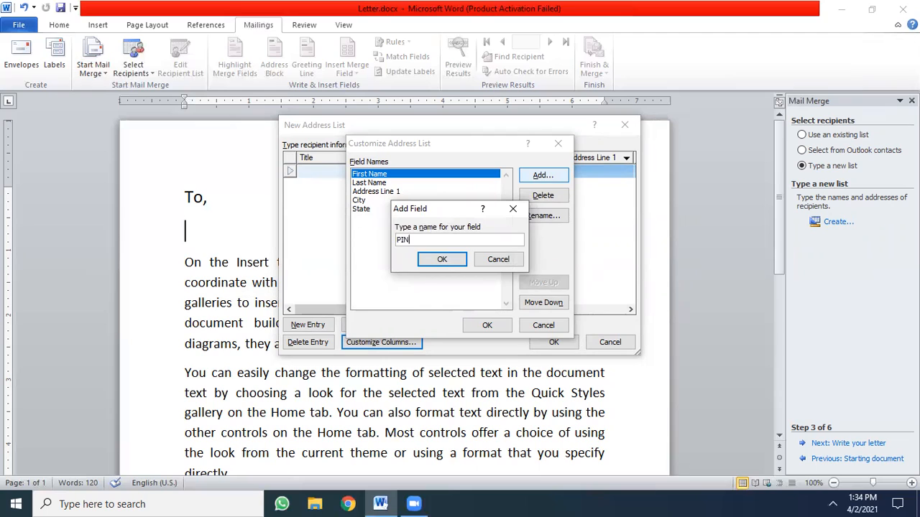
left_click(454, 260)
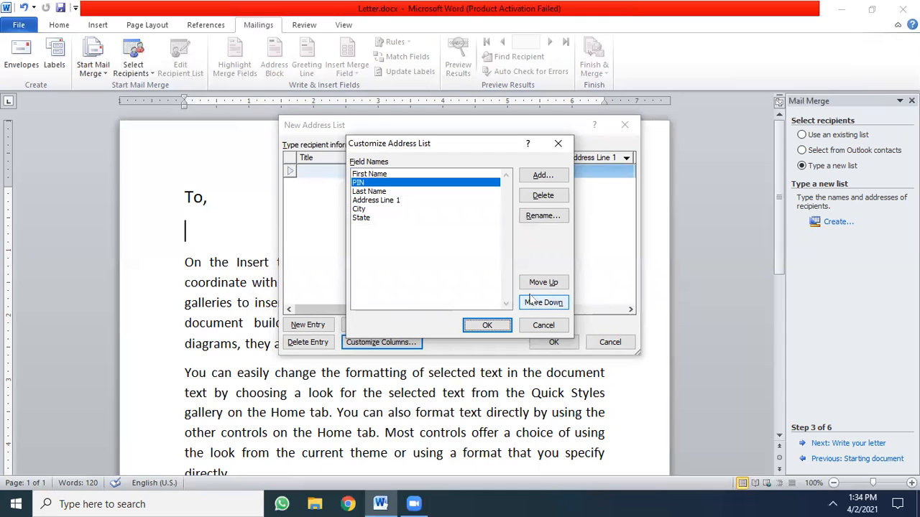
left_click(532, 303)
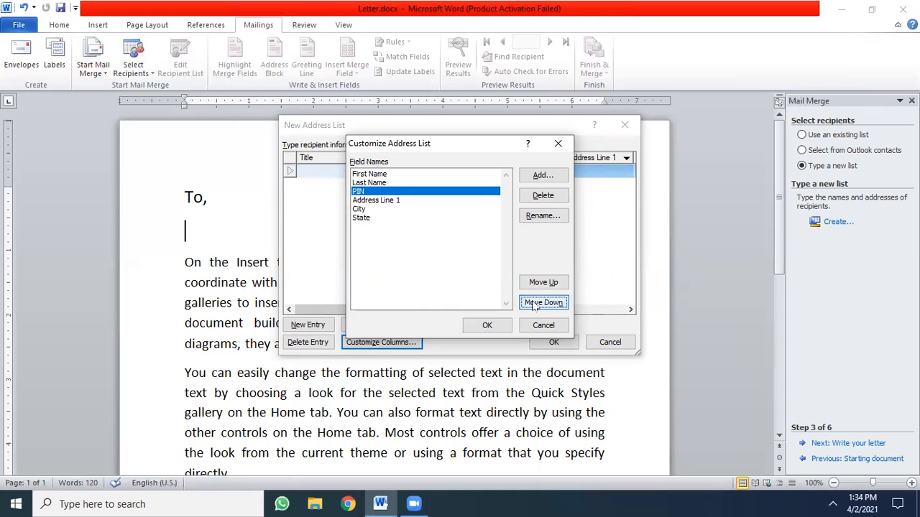
left_click(533, 304)
left_click(533, 304)
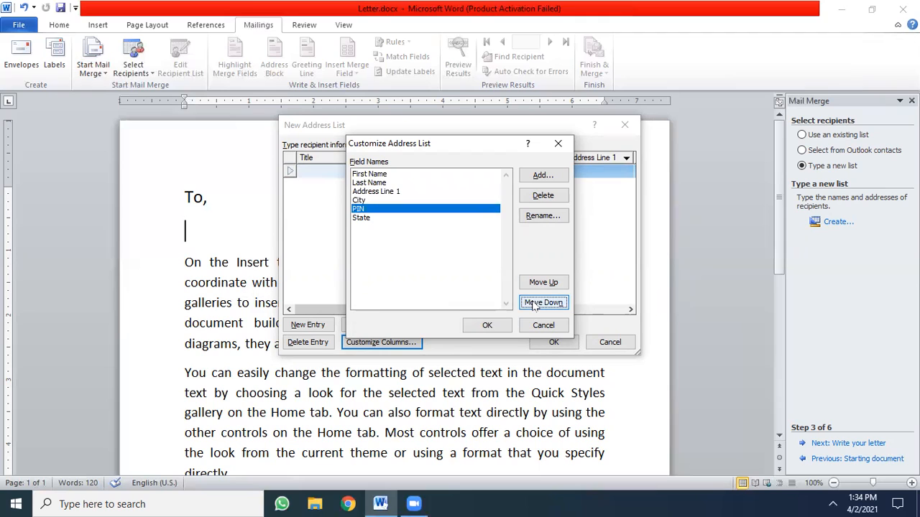
left_click(533, 304)
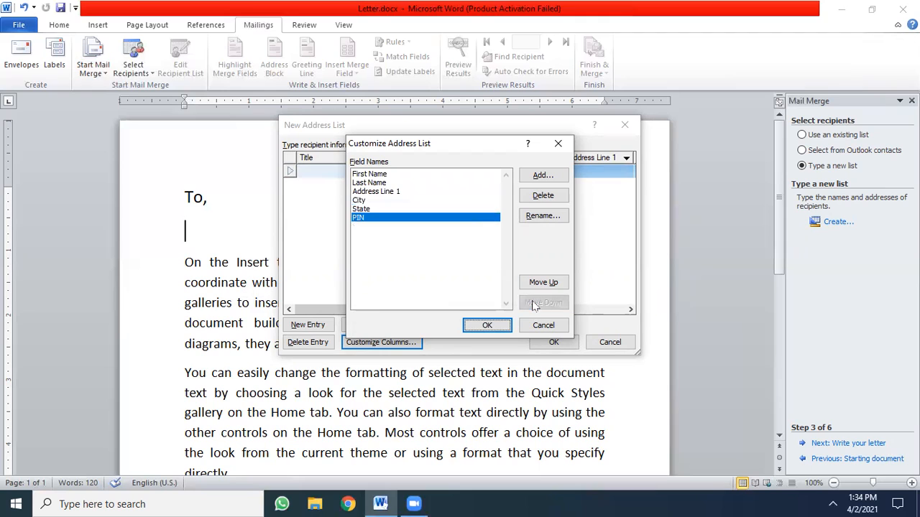
left_click(500, 329)
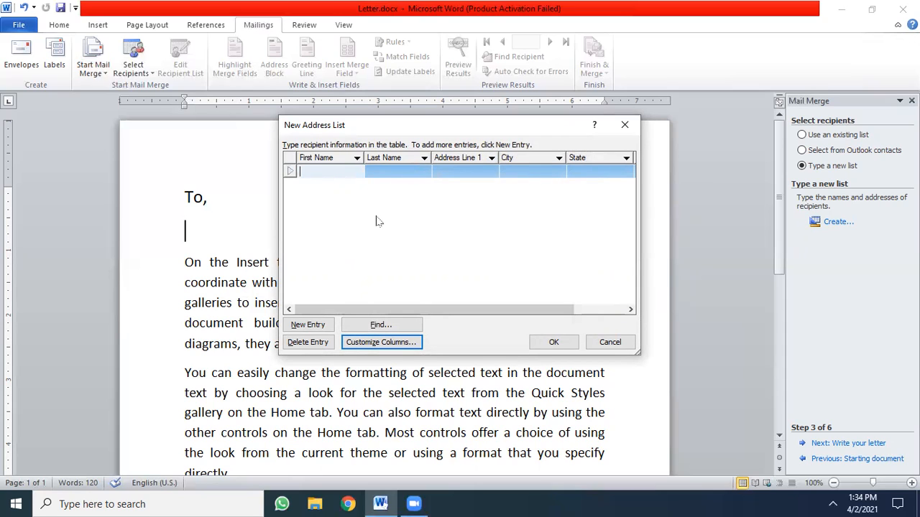
- Fill in the first recipient's first name, last name, street address and city in the address list
key("Tab")
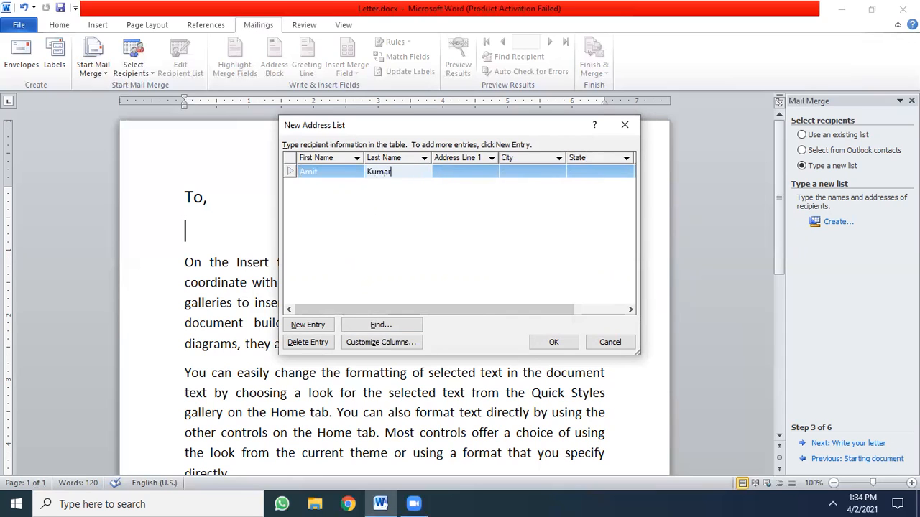
key("Tab")
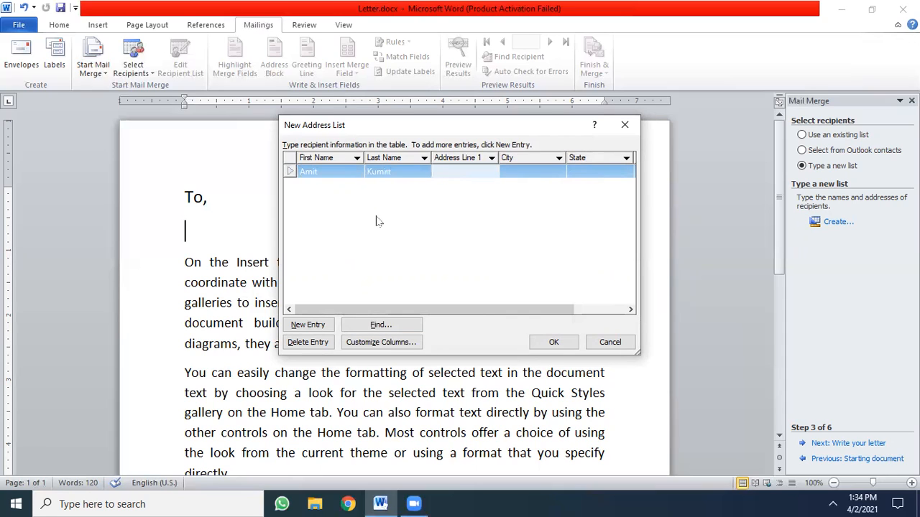
type("22 Lane.")
key("Tab")
type("Kolkata")
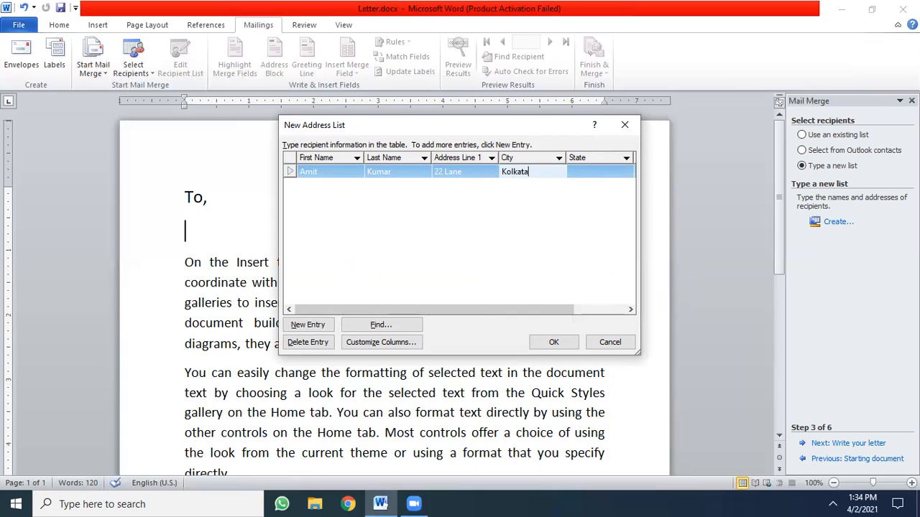
- Complete the first recipient's entry with the state abbreviation in capitals and the postal code in the PIN column
key("Tab")
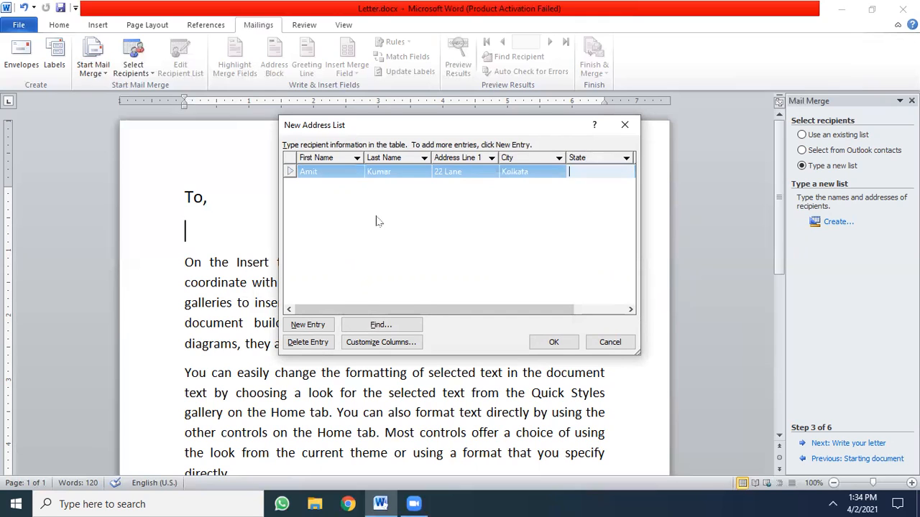
type("wb")
key("BackSpace")
key("BackSpace")
type("WB")
left_click(601, 310)
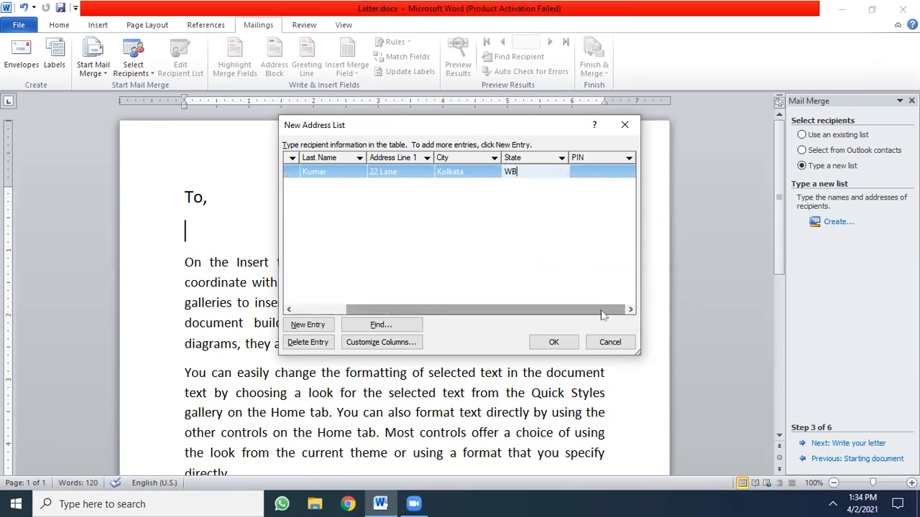
left_click(587, 170)
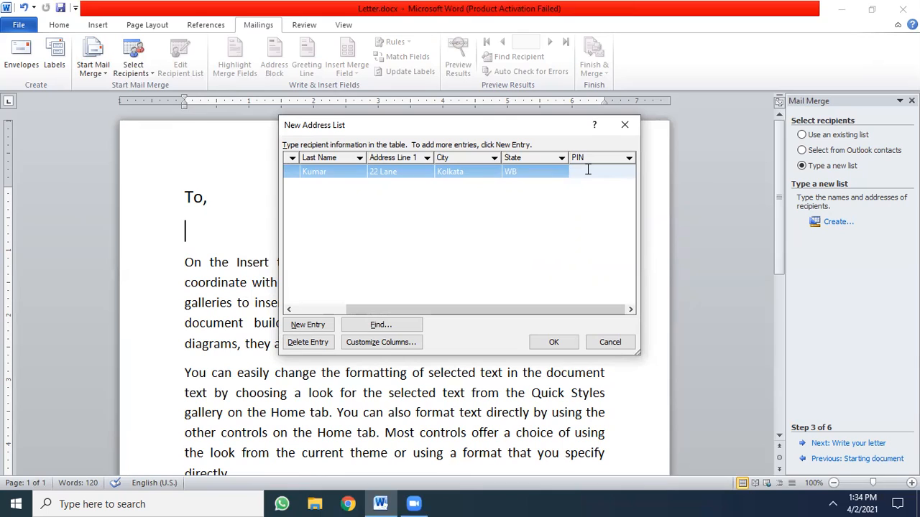
type("1234567")
left_click(311, 311)
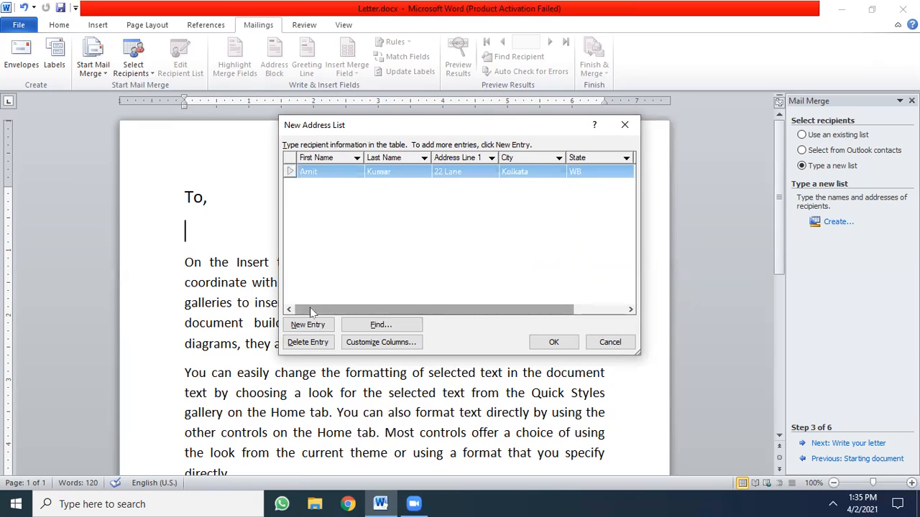
- Add a second entry to the address list and fill in the recipient's first and last name with capitalized initials
left_click(309, 326)
type("gita")
key("Tab")
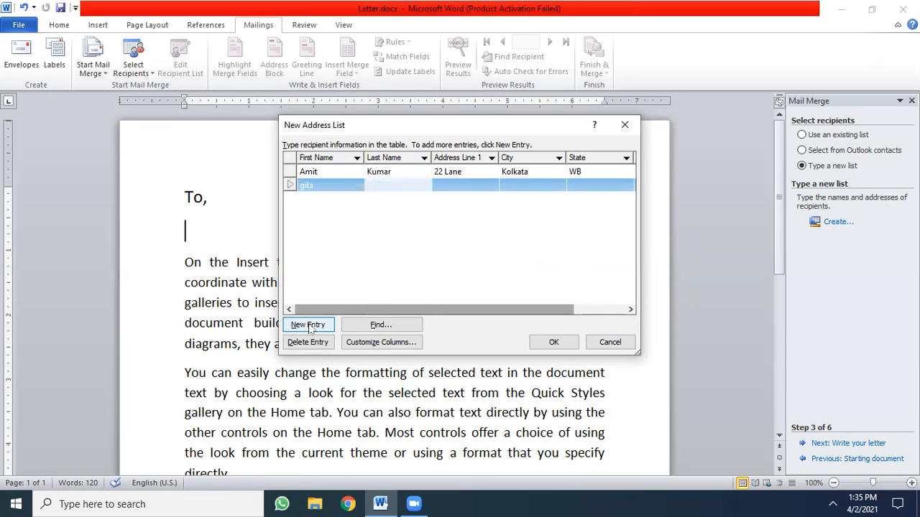
key("shift+Tab")
key("BackSpace")
key("BackSpace")
key("BackSpace")
key("BackSpace")
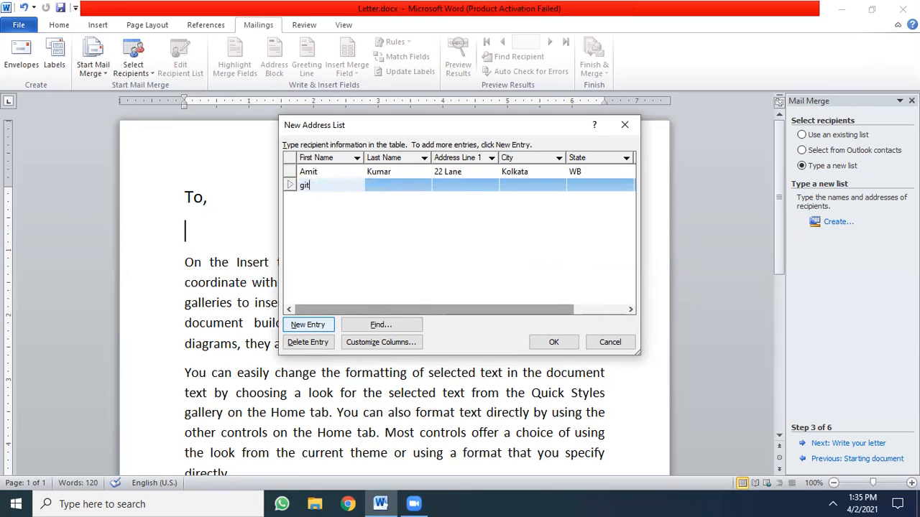
key("Tab")
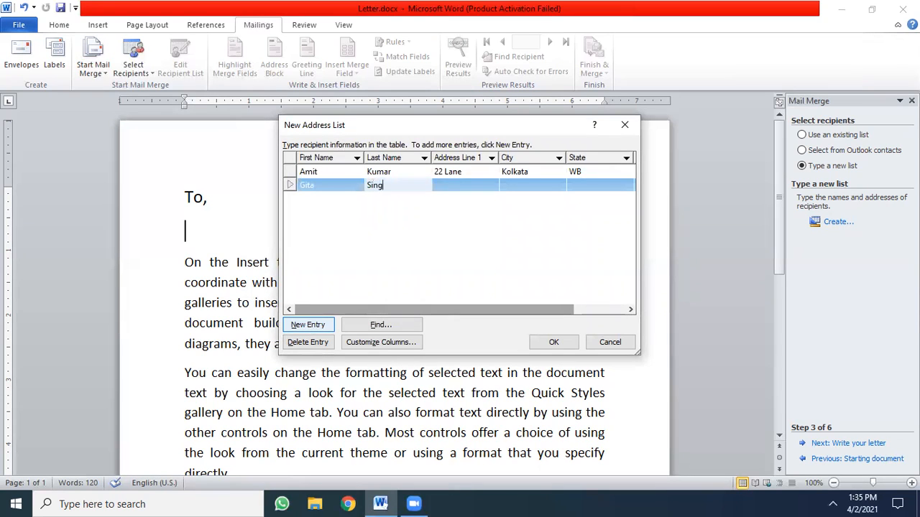
- Complete the second recipient's entry with the street address, city, state abbreviation in capitals and postal code in the PIN column
key("Tab")
type("44")
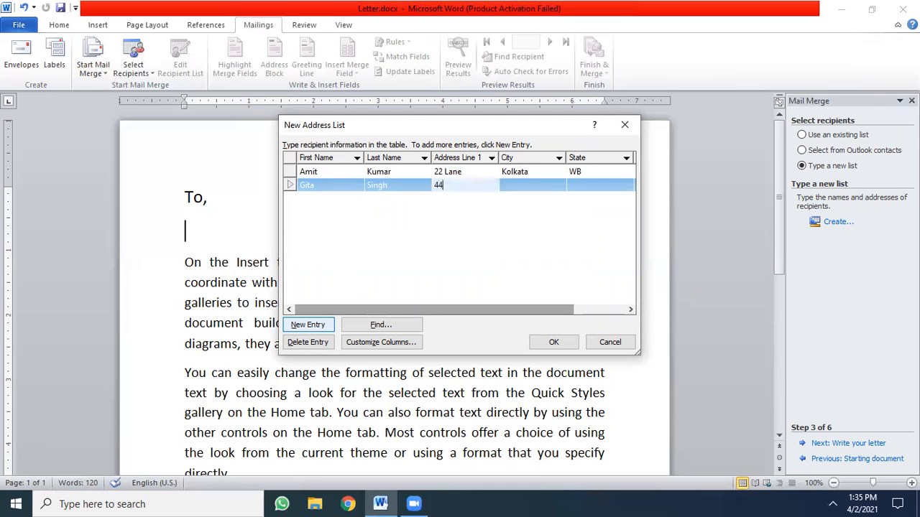
type(" Street")
key("Tab")
type("De")
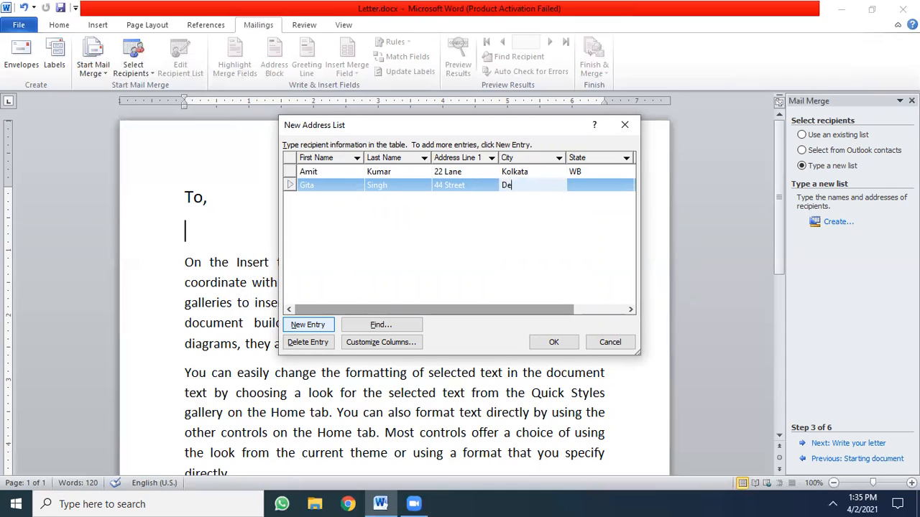
key("BackSpace")
key("BackSpace")
type("Agra")
key("Tab")
type("UP")
key("Tab")
type("434344")
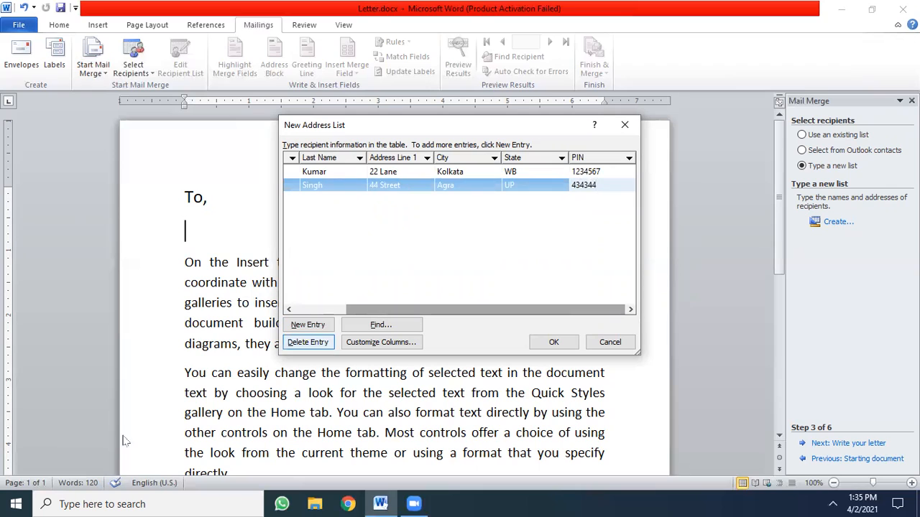
- Add a third entry and fill in the recipient's first name, last name and street address
left_click(309, 325)
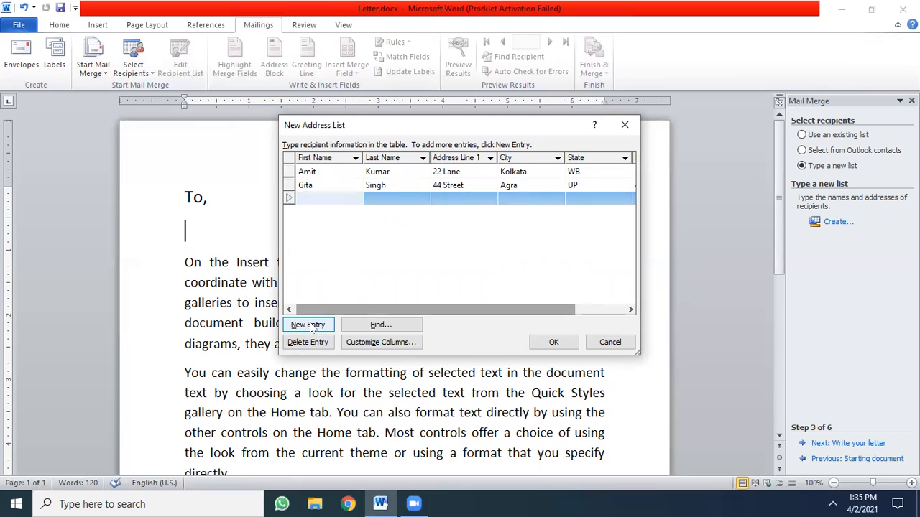
type("Lata")
key("BackSpace")
key("BackSpace")
key("BackSpace")
key("BackSpace")
key("Tab")
key("Tab")
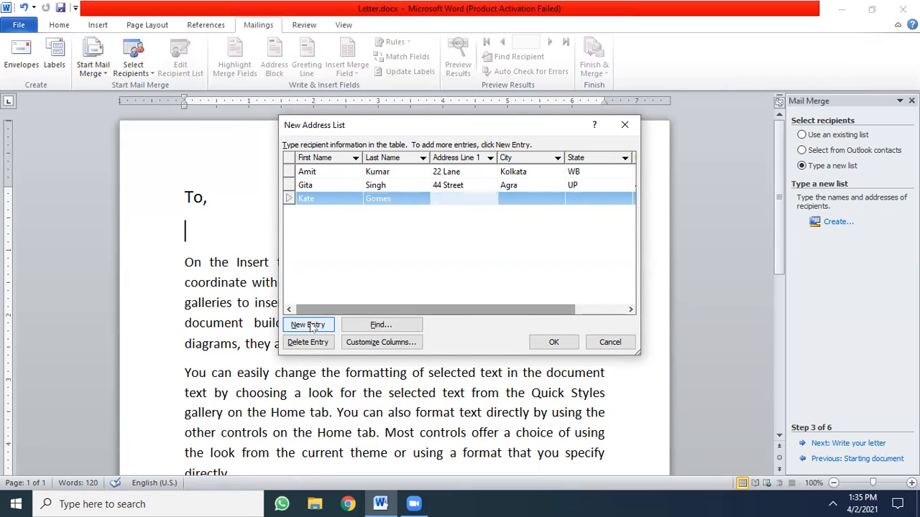
type("22 Lane")
key("Tab")
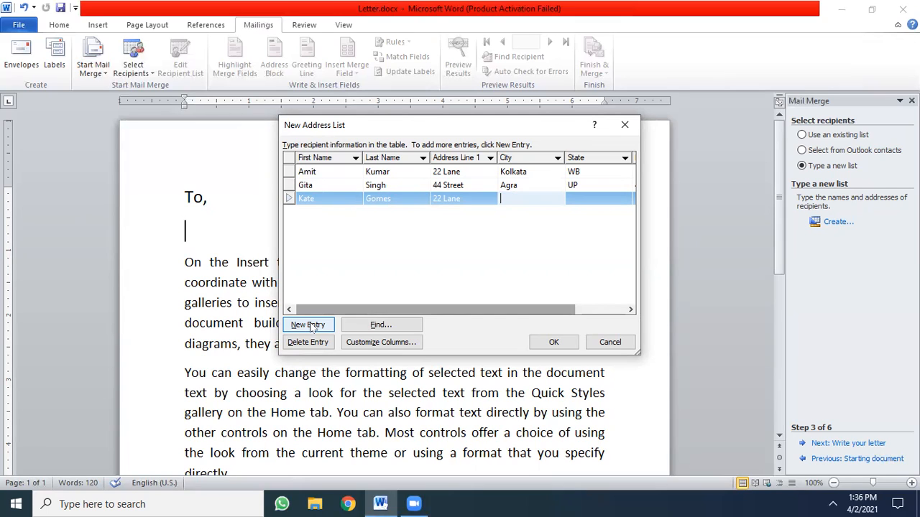
- Add a fourth entry to the address list and leave it blank
left_click(308, 324)
type("A")
key("BackSpace")
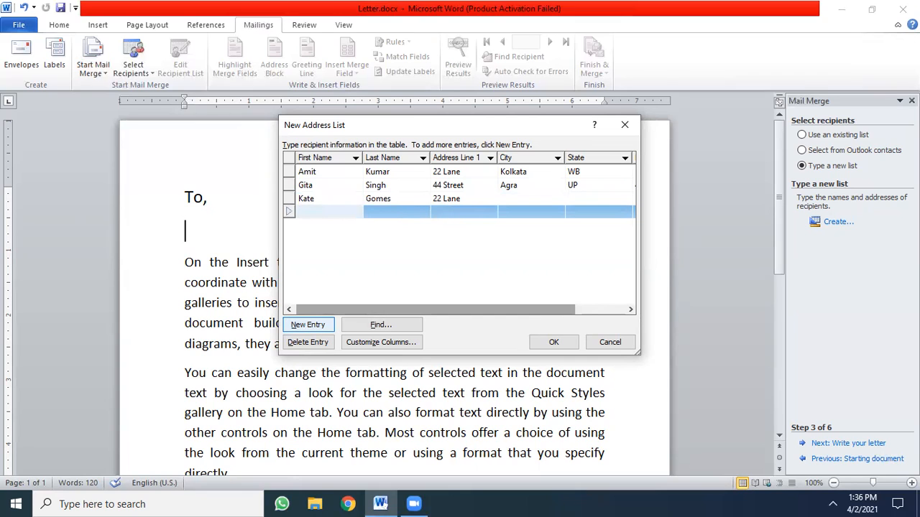
- Complete the third recipient's entry with the city, state abbreviation and postal code
left_click(521, 198)
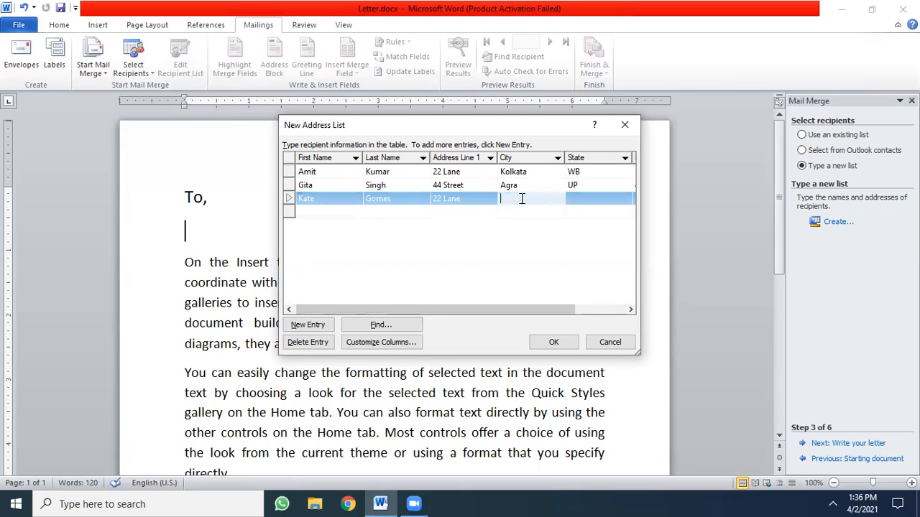
type("PrayagRaj")
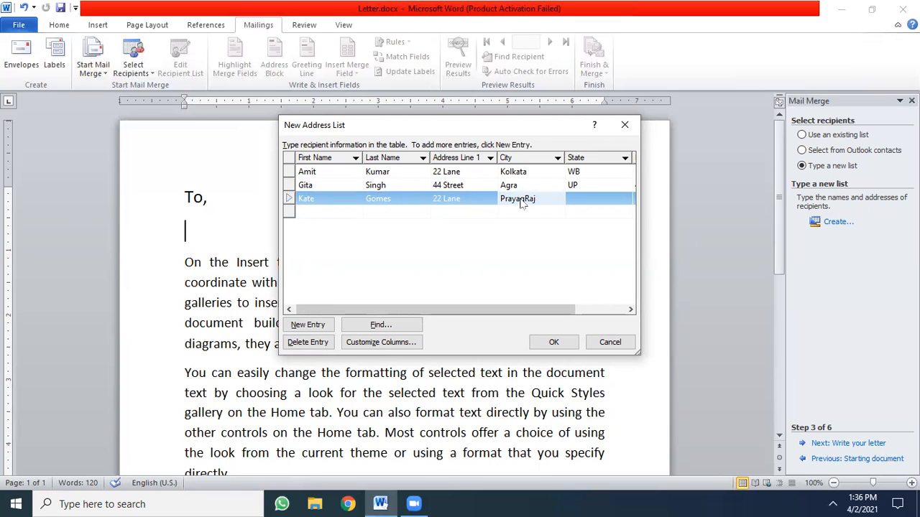
key("Tab")
type("UP")
key("Tab")
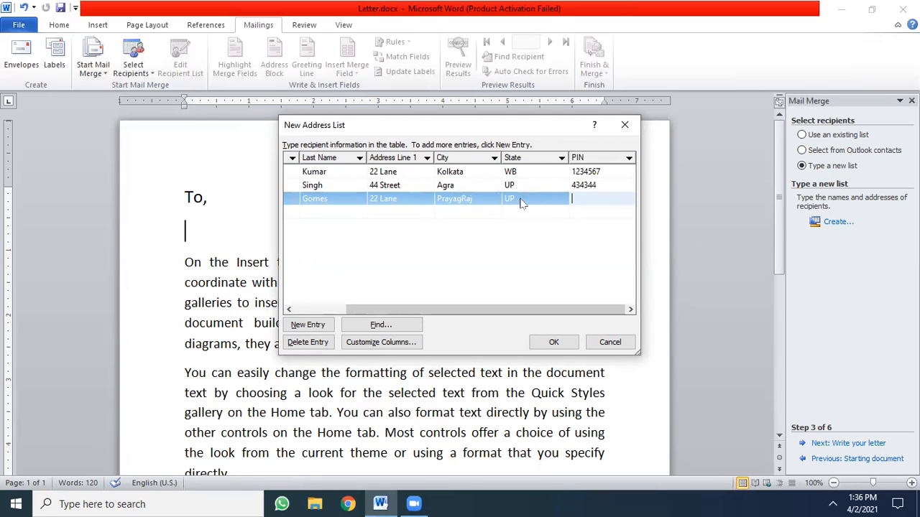
type("424424")
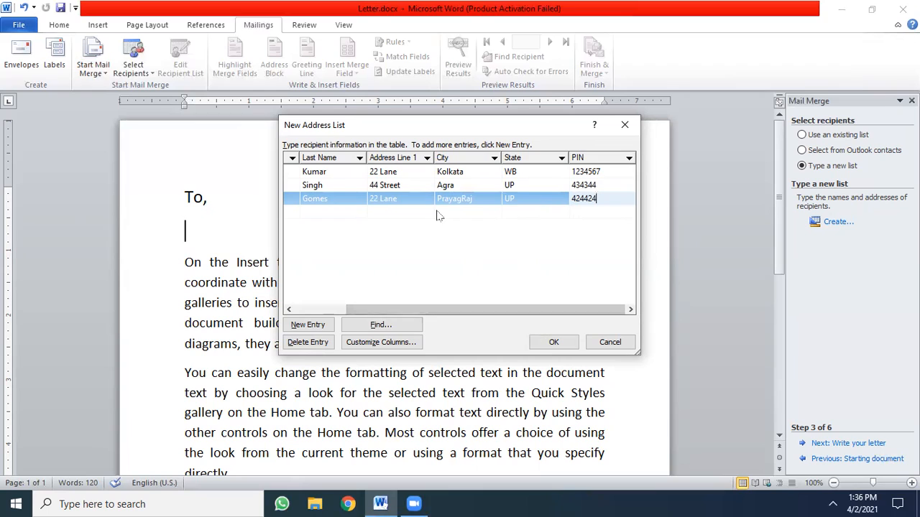
- Save the address list as Address5, and exclude its blank entry when accepting the merge recipients
left_click(331, 309)
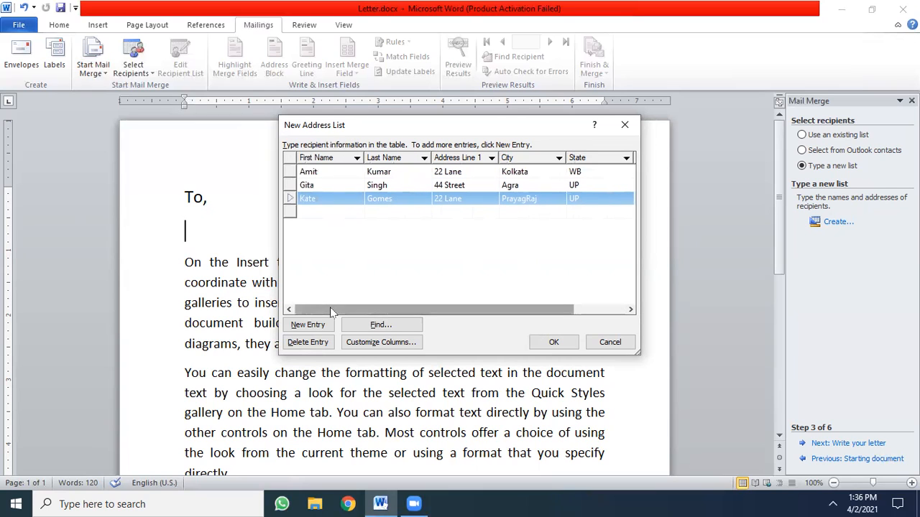
left_click(553, 343)
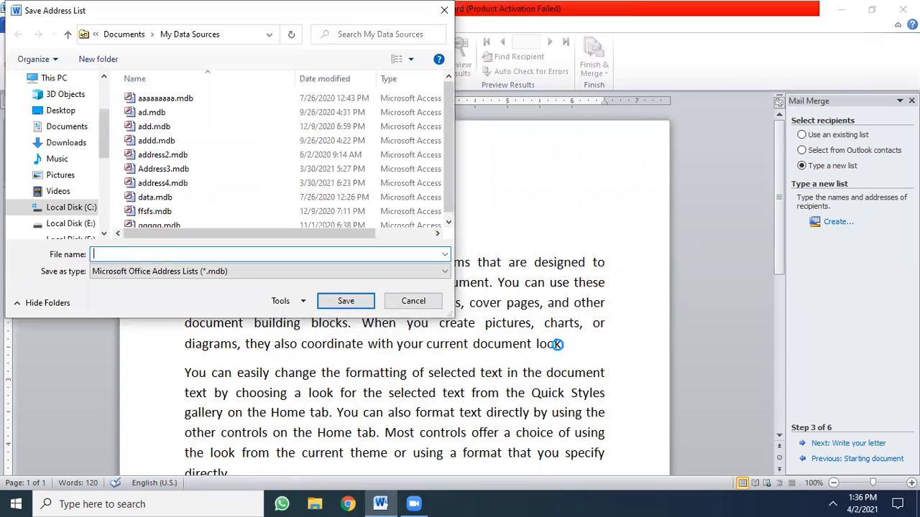
type("Add")
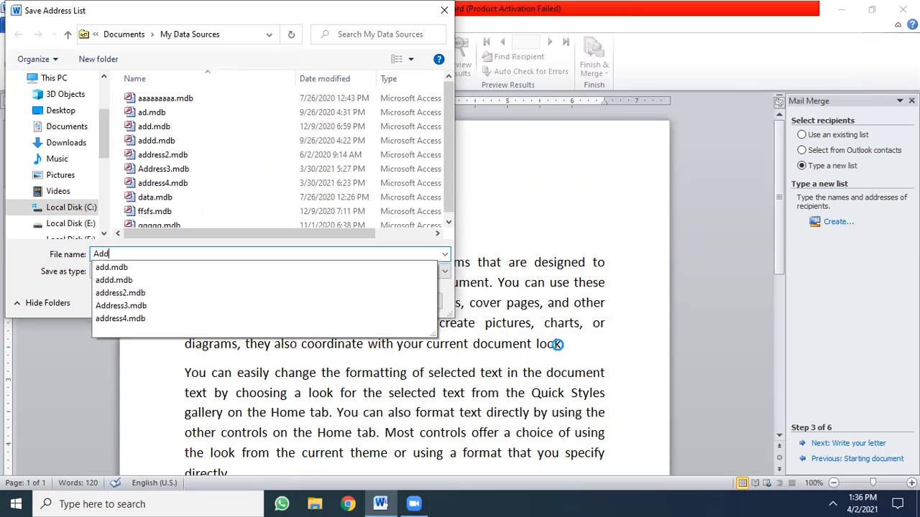
type("ress")
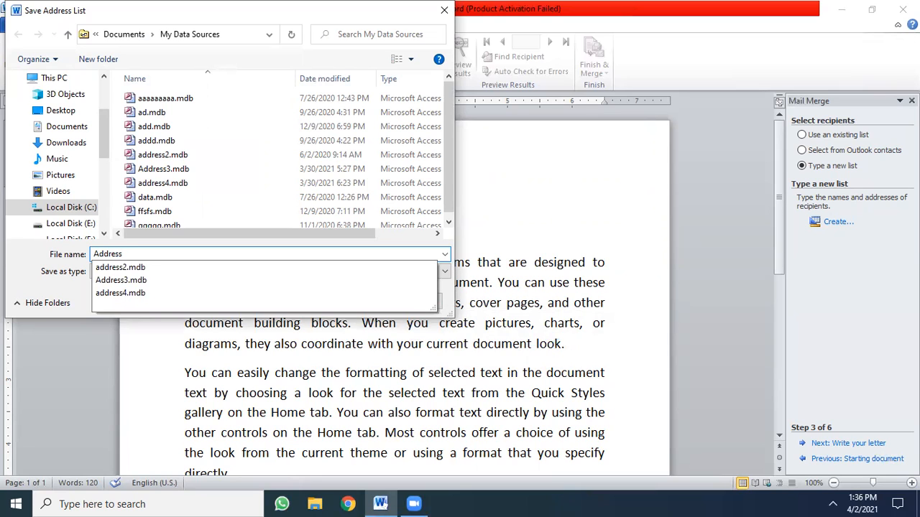
type("5")
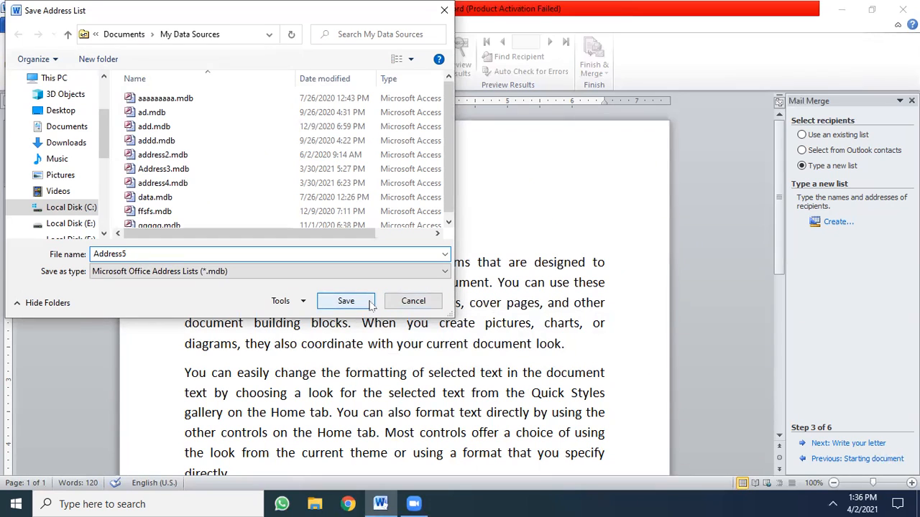
left_click(345, 301)
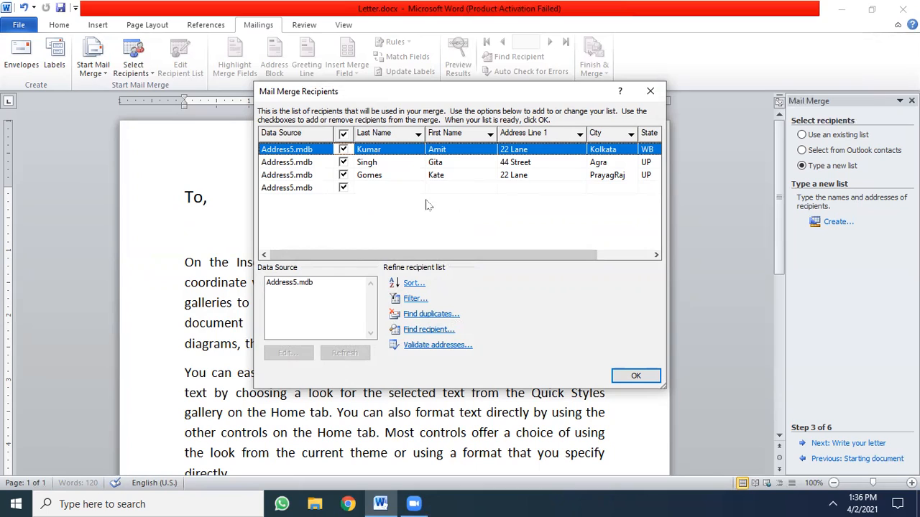
left_click(344, 188)
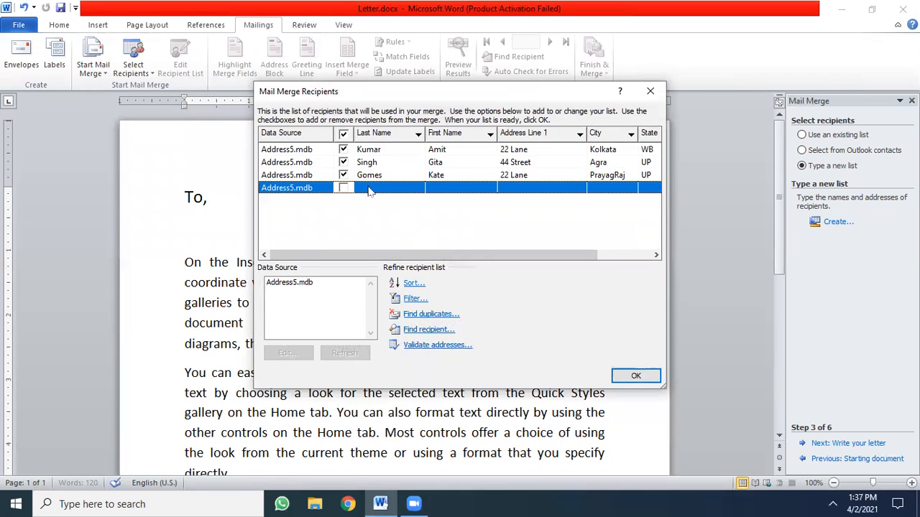
left_click(634, 376)
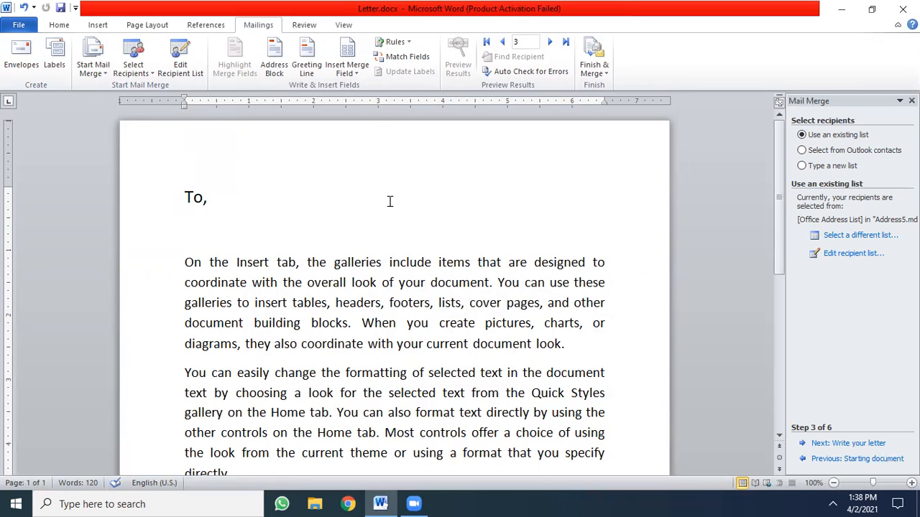
- Insert the First_Name and Last_Name merge fields, separated by a space, below "To," and start a new line
left_click(351, 72)
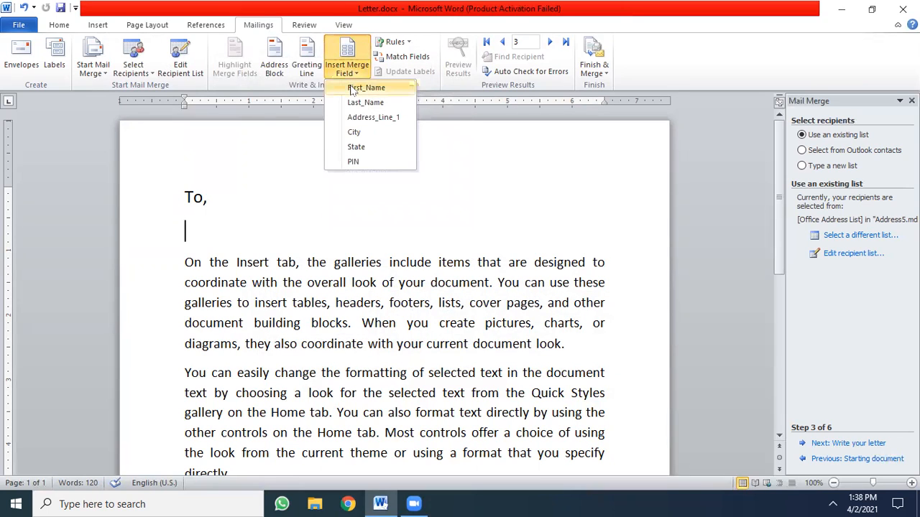
left_click(360, 88)
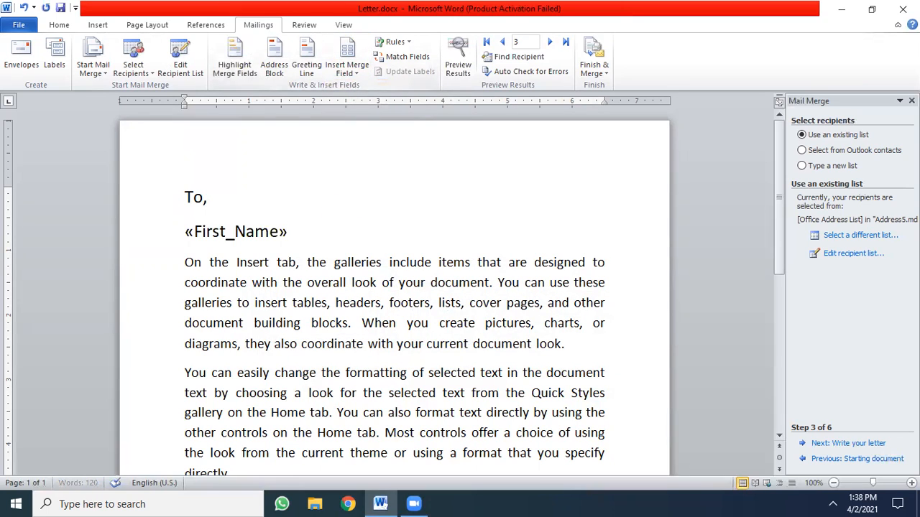
left_click(353, 75)
left_click(354, 104)
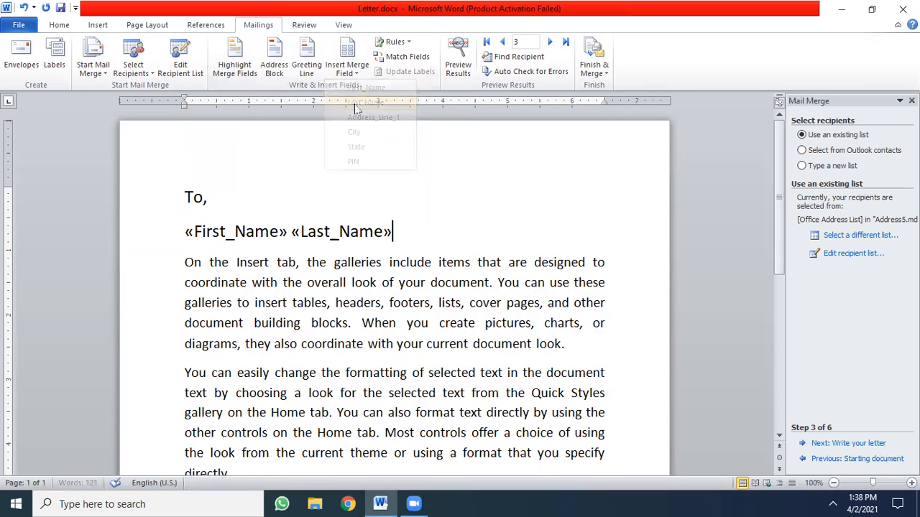
key("Return")
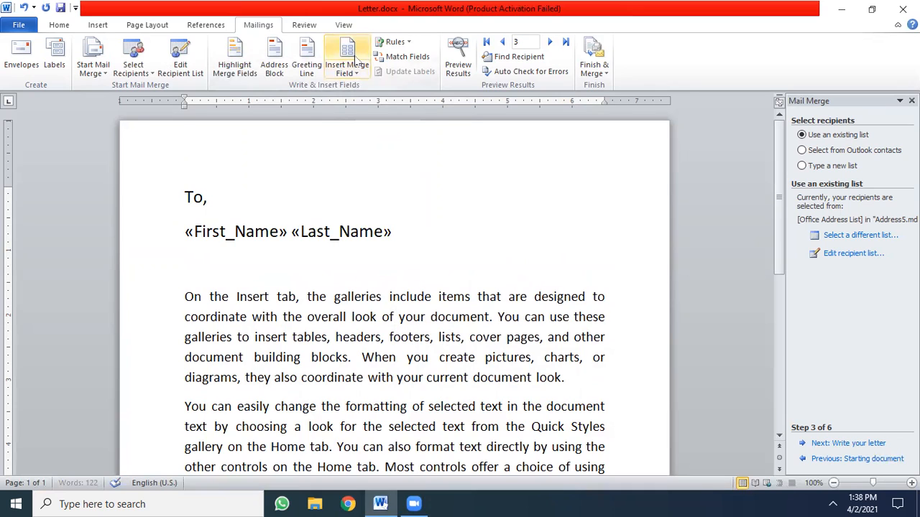
- Insert the Address_Line_1 and City merge fields on separate lines below the name fields
left_click(354, 72)
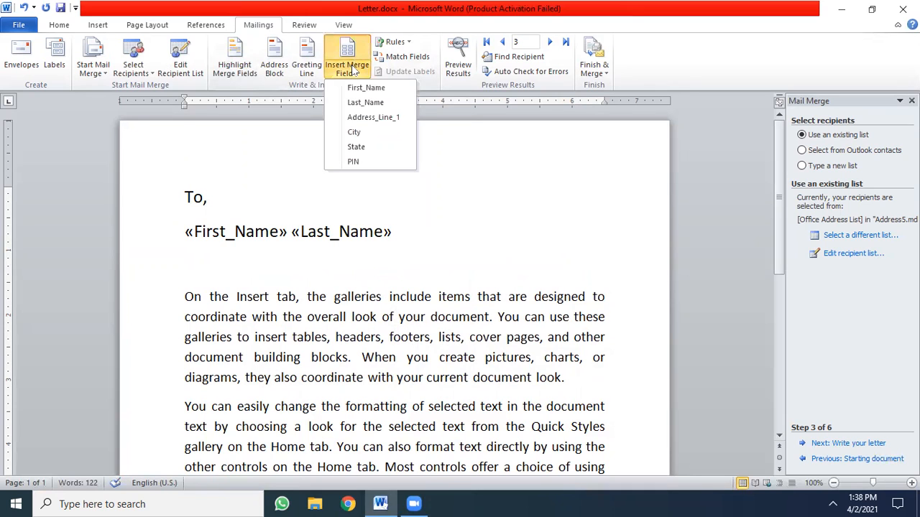
left_click(358, 121)
key("Return")
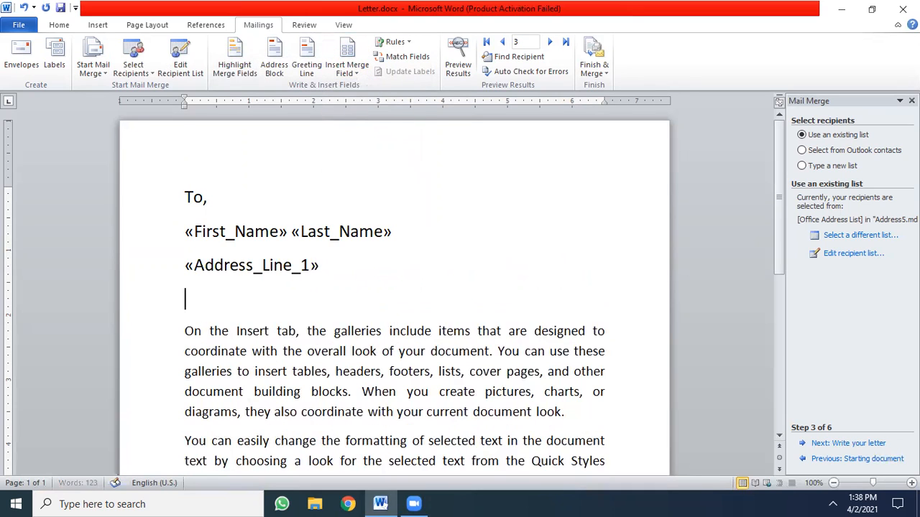
left_click(354, 72)
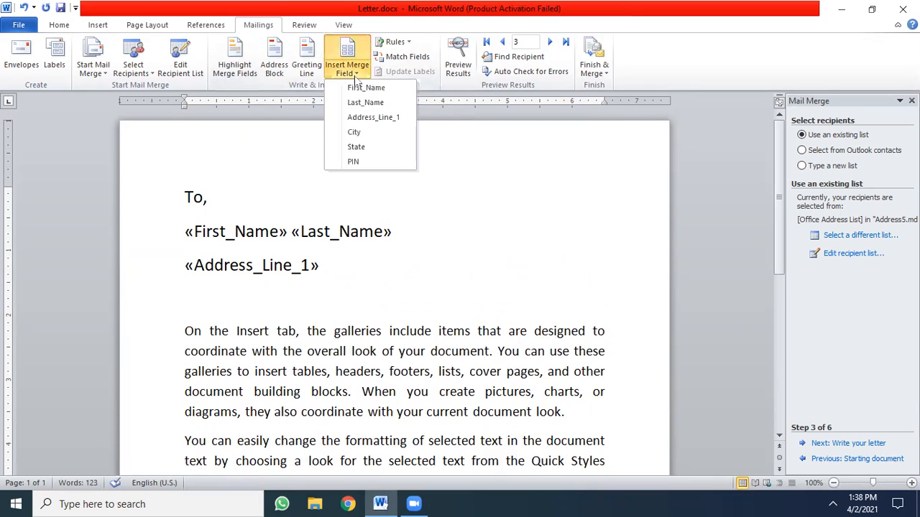
left_click(355, 132)
key("Return")
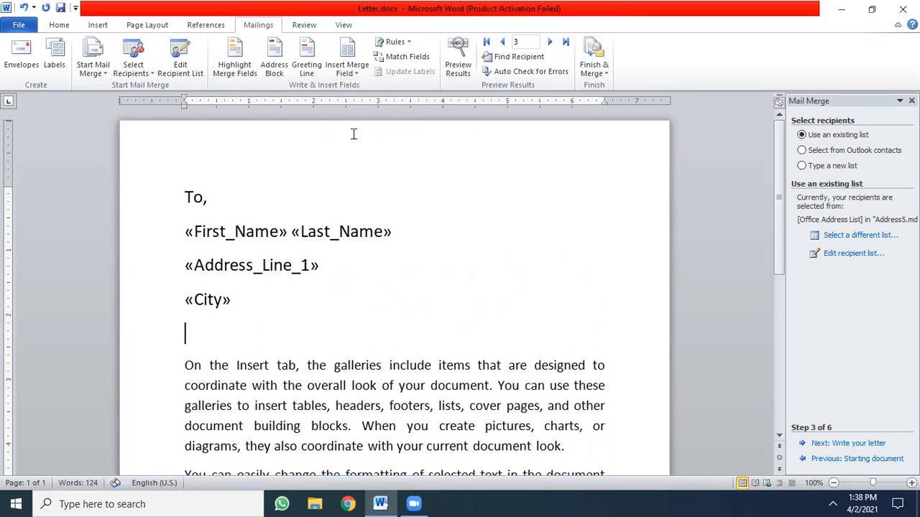
- Insert the State and PIN merge fields on separate lines below City, and advance the mail merge wizard to writing the letter
left_click(355, 73)
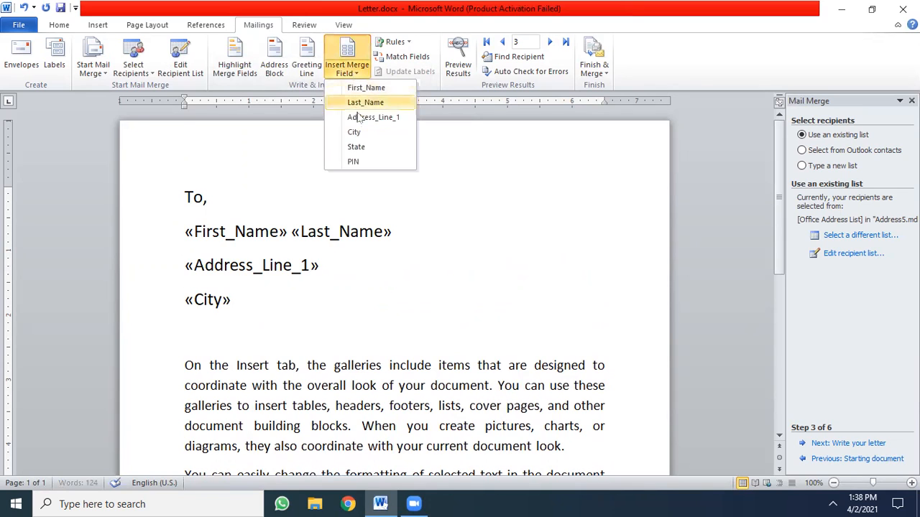
left_click(359, 147)
key("Return")
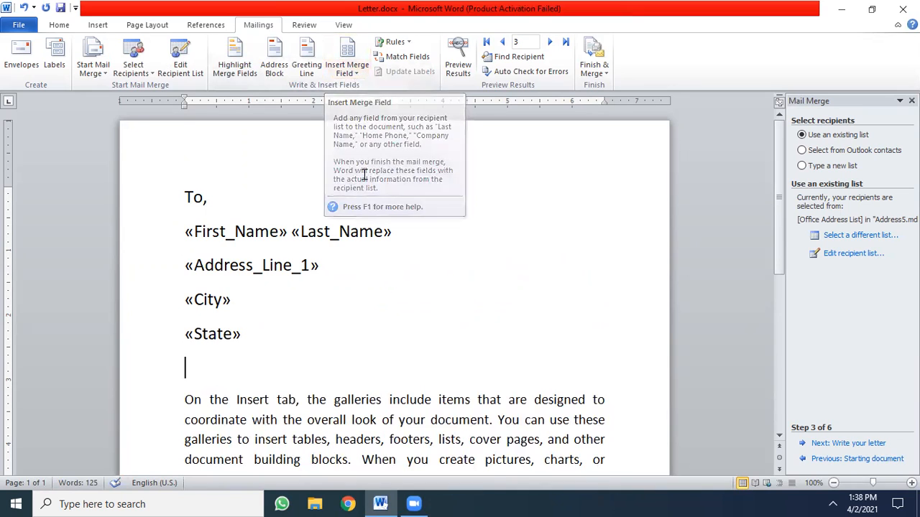
left_click(355, 72)
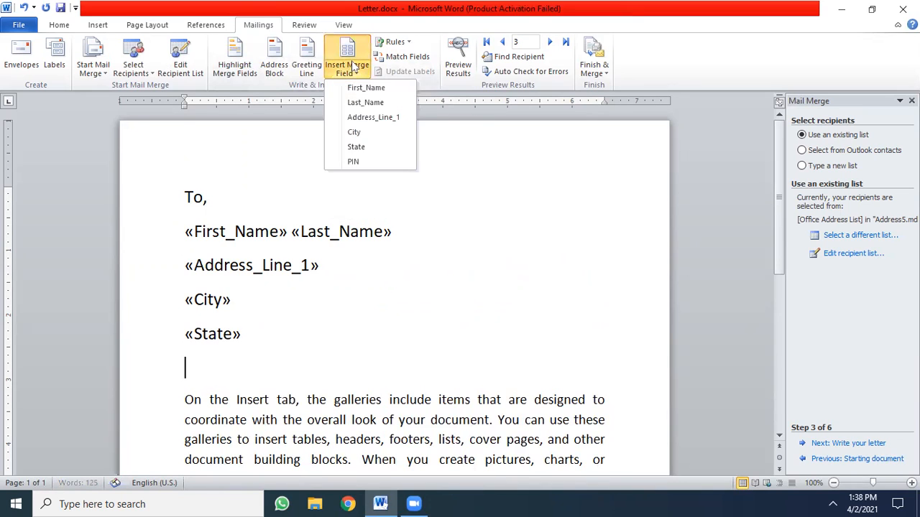
left_click(355, 164)
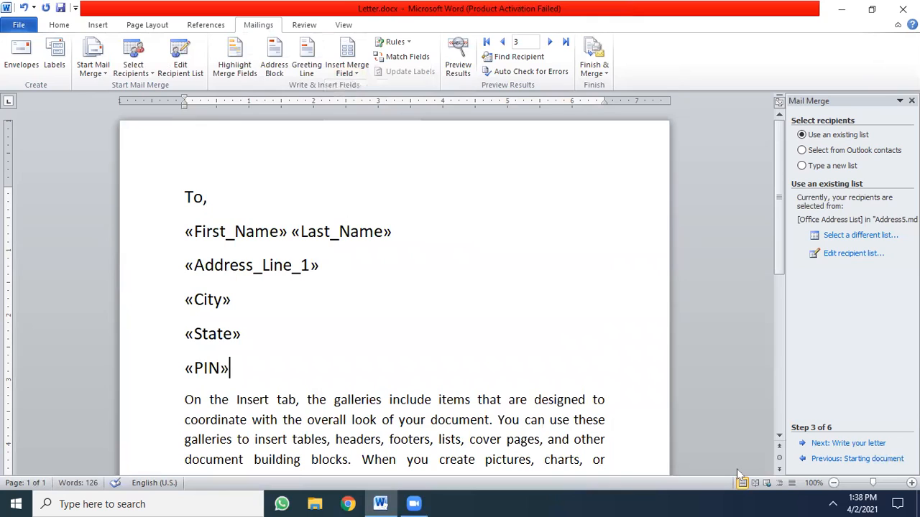
left_click(821, 445)
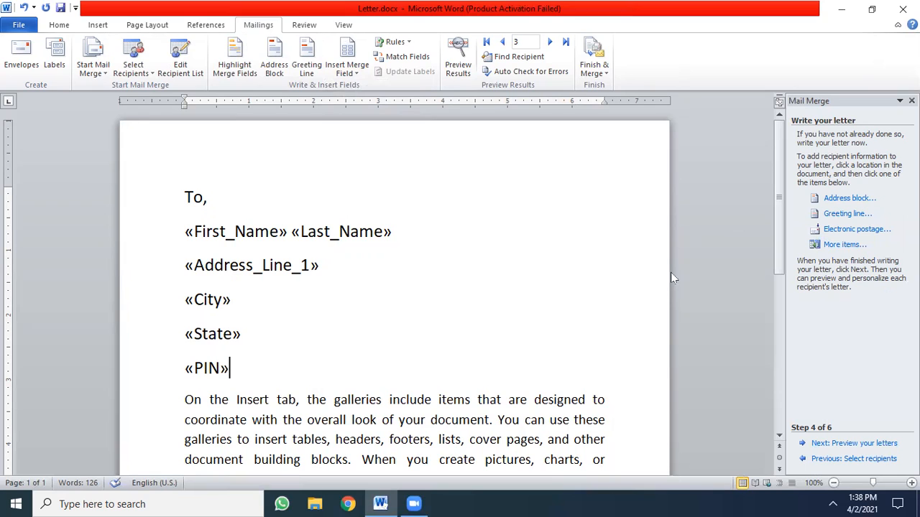
- Preview the merged letters, going back one recipient at a time from recipient 3 to recipient 1
left_click(830, 444)
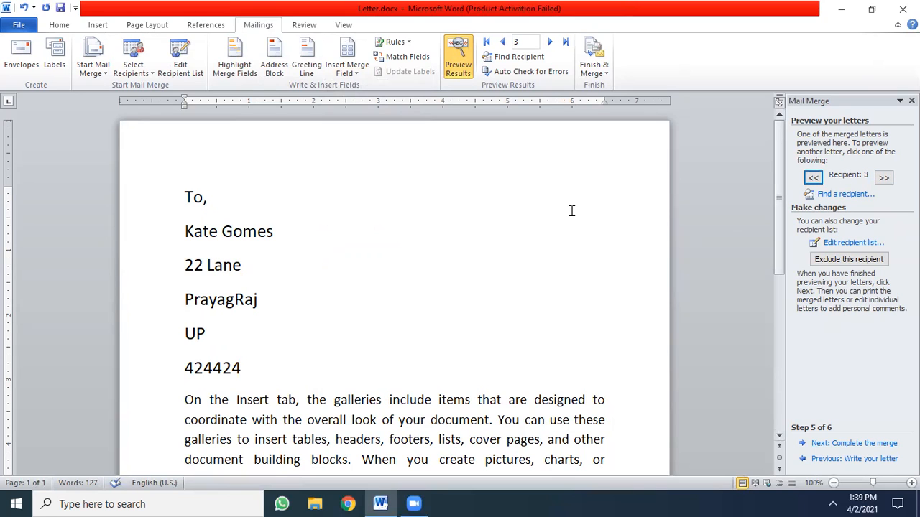
left_click(814, 179)
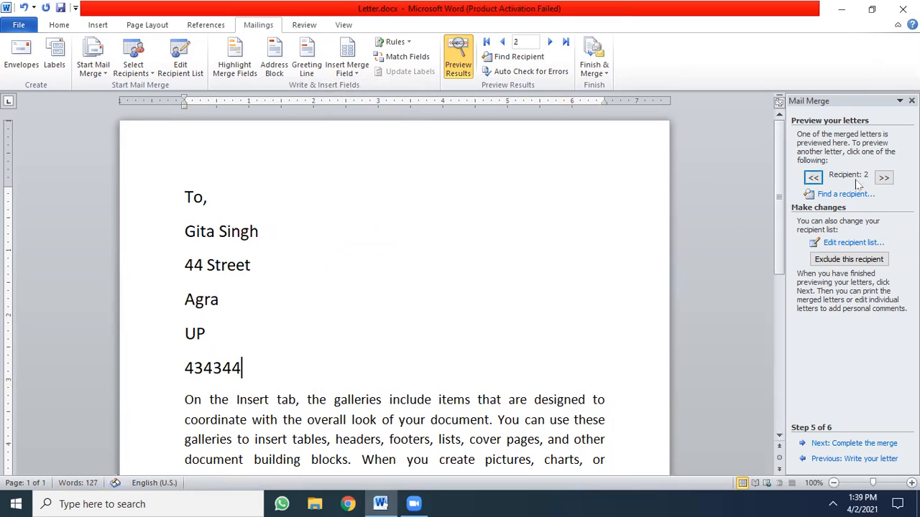
left_click(814, 179)
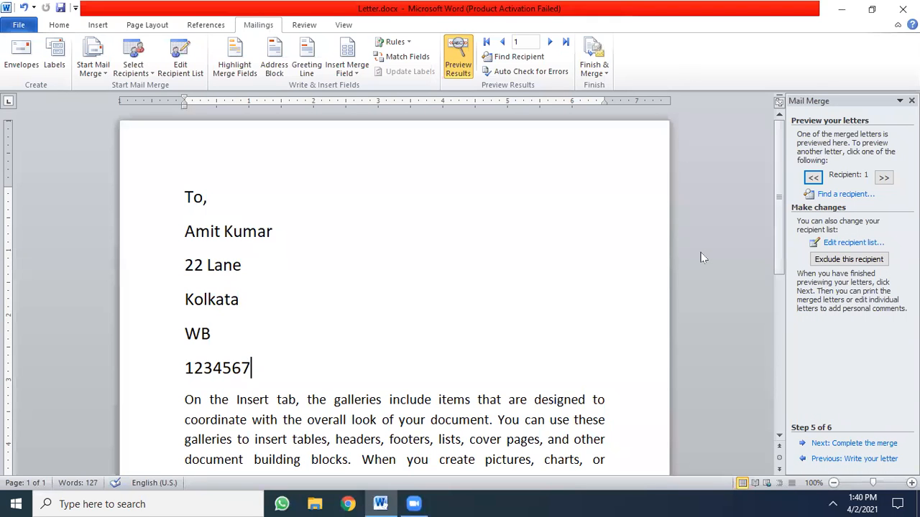
- Complete the merge by generating editable individual letters for all records in a new document, and look through the resulting pages
left_click(837, 445)
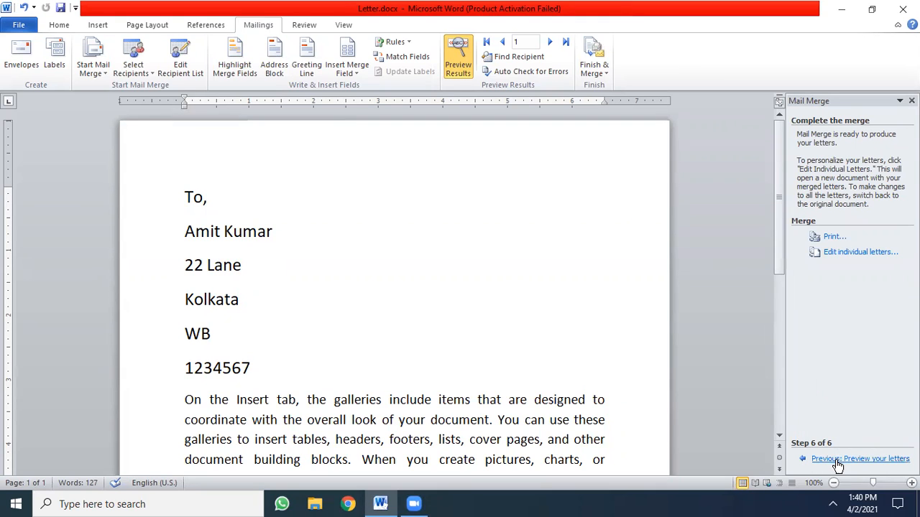
left_click(840, 257)
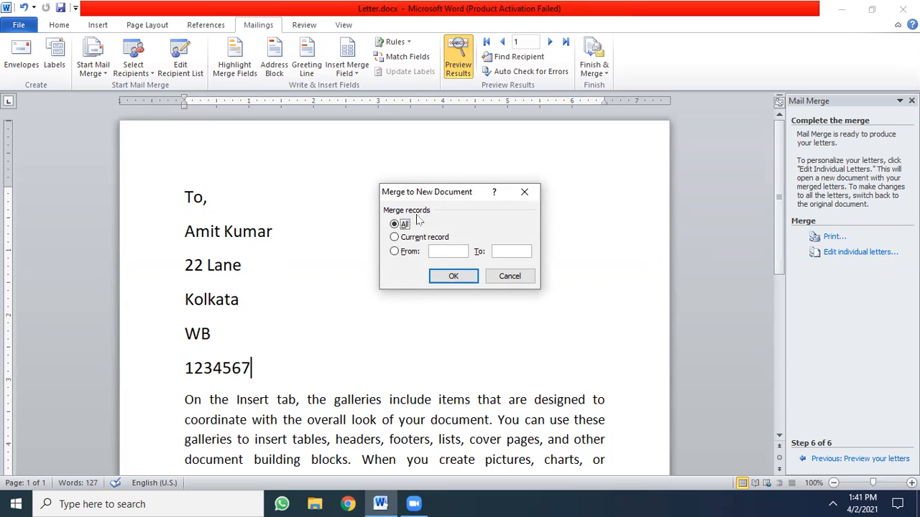
left_click(452, 277)
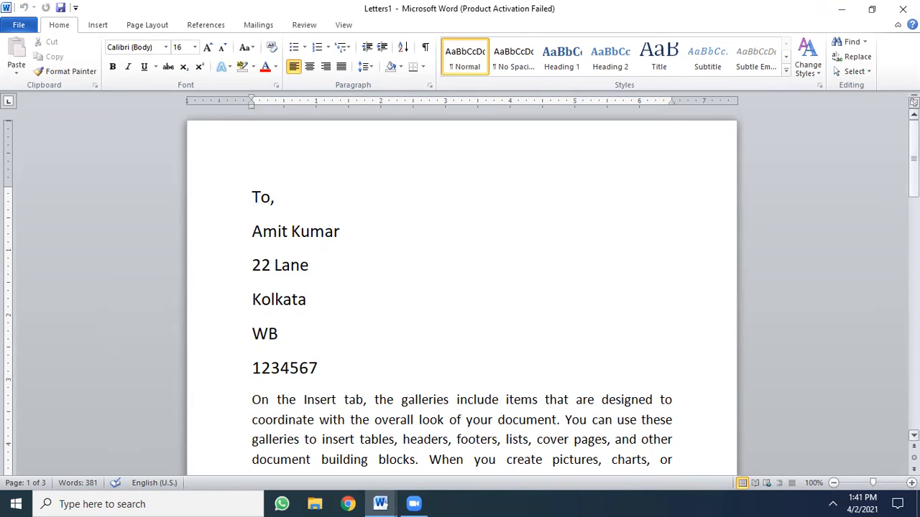
left_click_drag(913, 170, 913, 147)
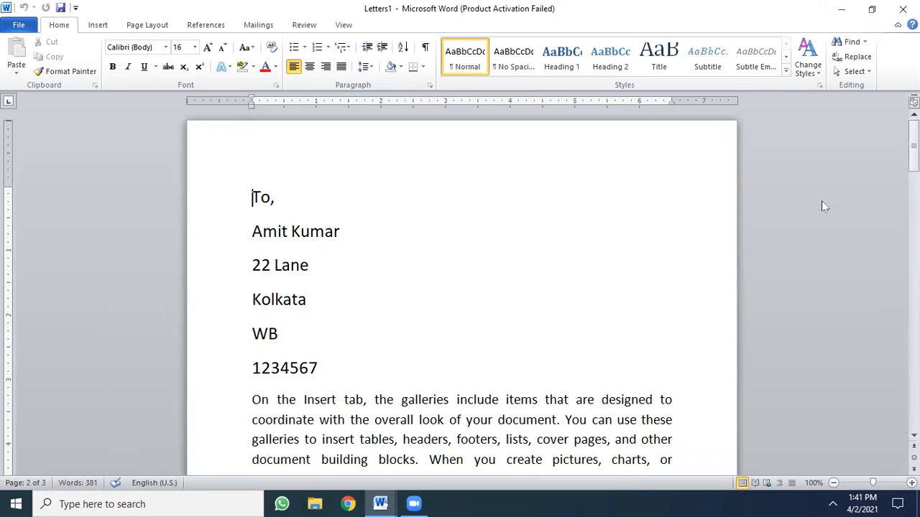